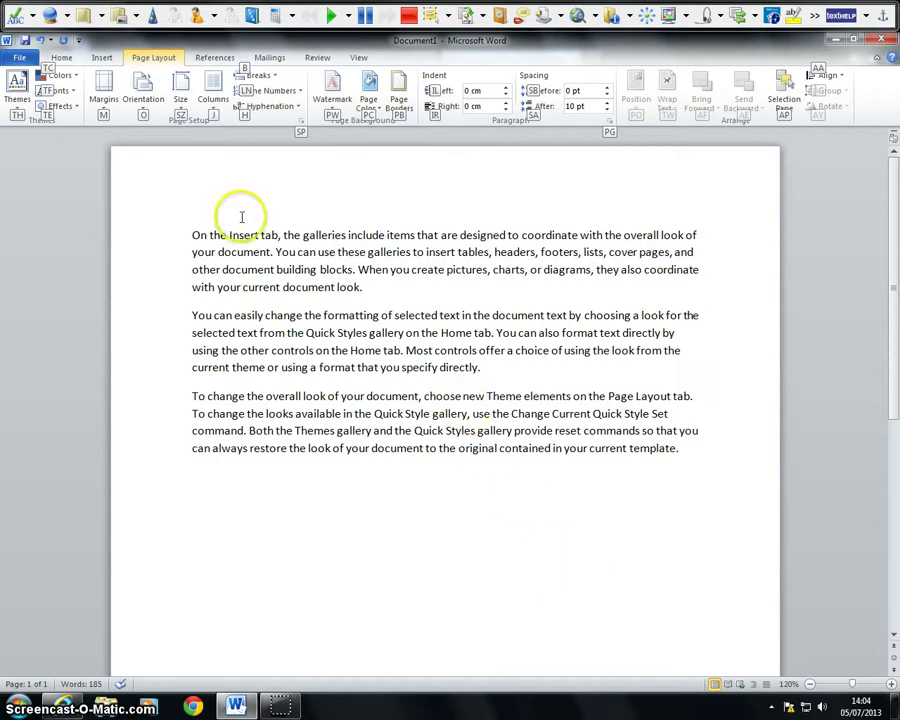
Highlight the word 'galleries' in pink
{"action": "left_click_drag", "start_coordinate": [303, 235], "coordinate": [347, 236]}
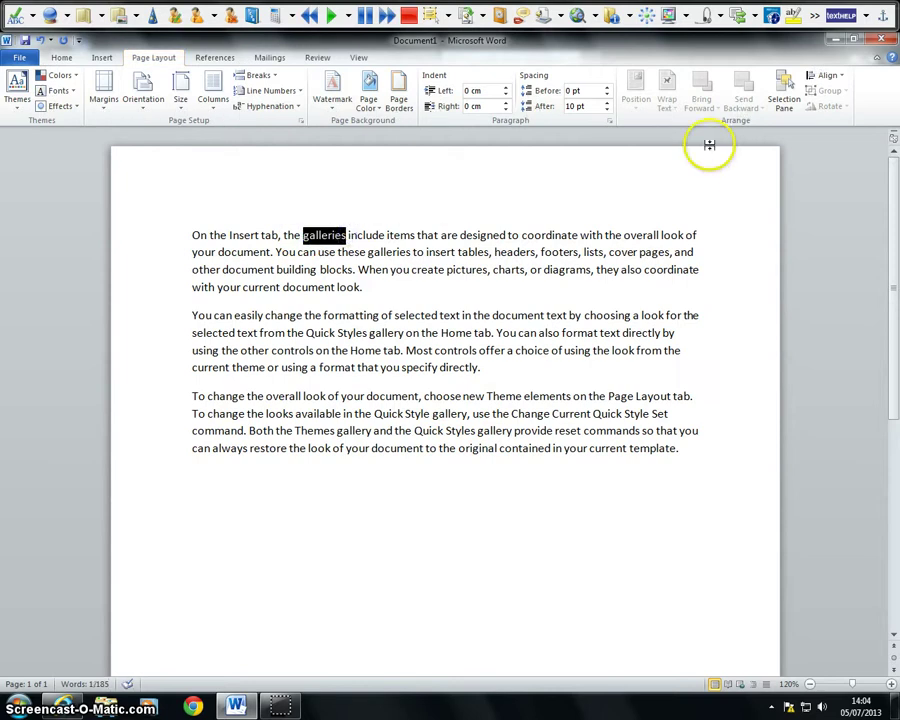
{"action": "left_click", "coordinate": [793, 15]}
{"action": "left_click", "coordinate": [793, 15]}
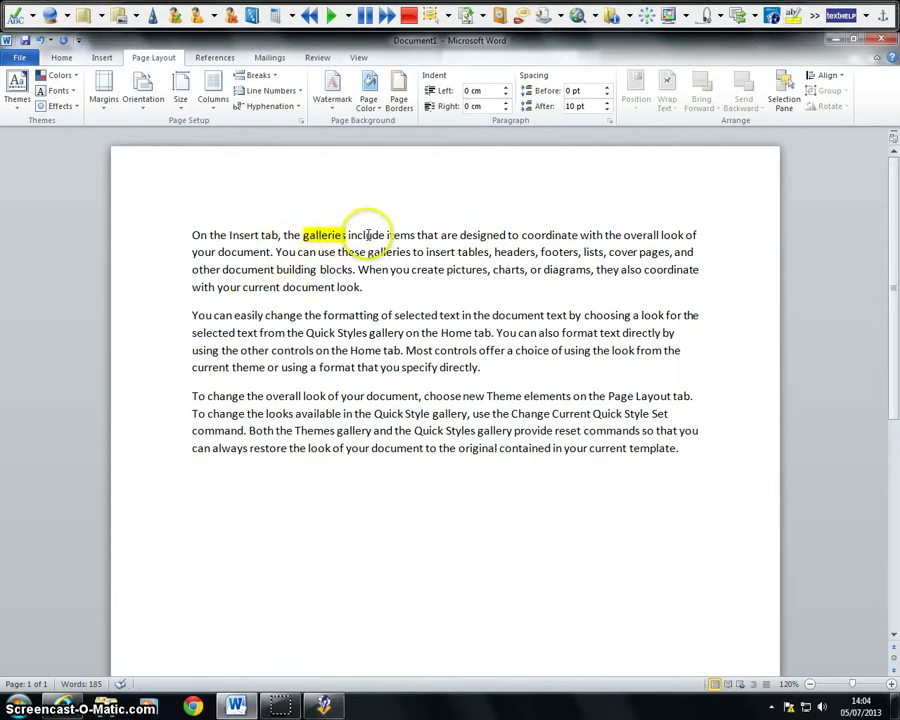
{"action": "left_click_drag", "start_coordinate": [300, 236], "coordinate": [307, 236]}
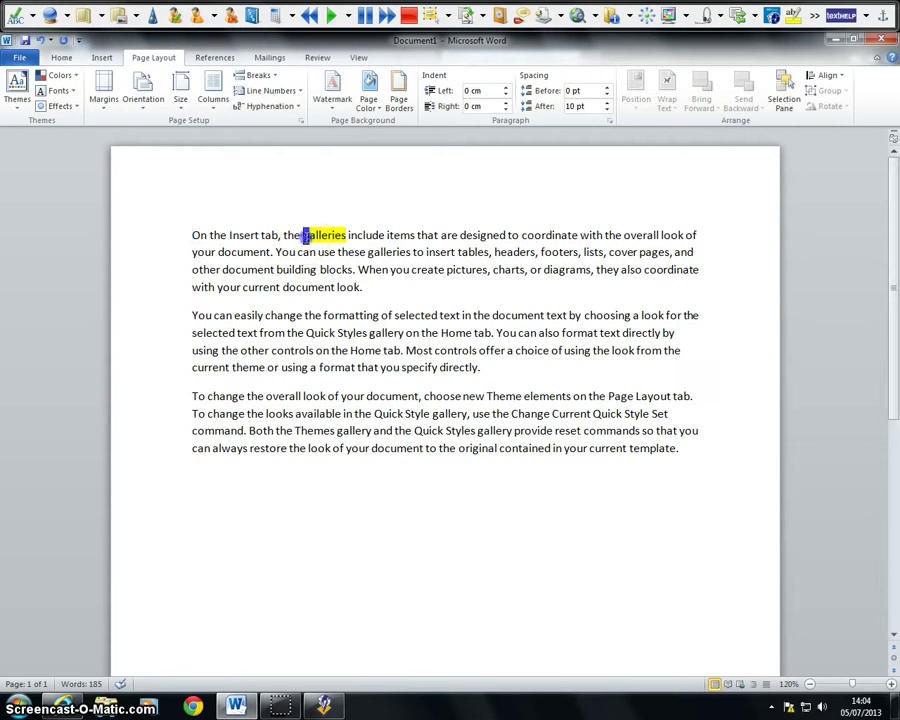
{"action": "left_click", "coordinate": [793, 15]}
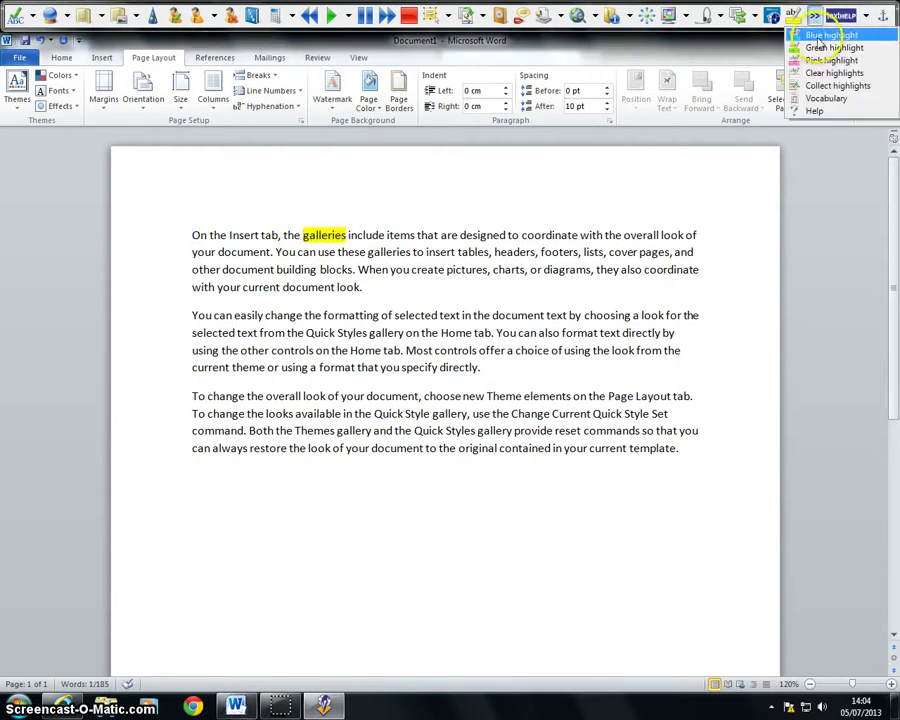
{"action": "left_click", "coordinate": [828, 60]}
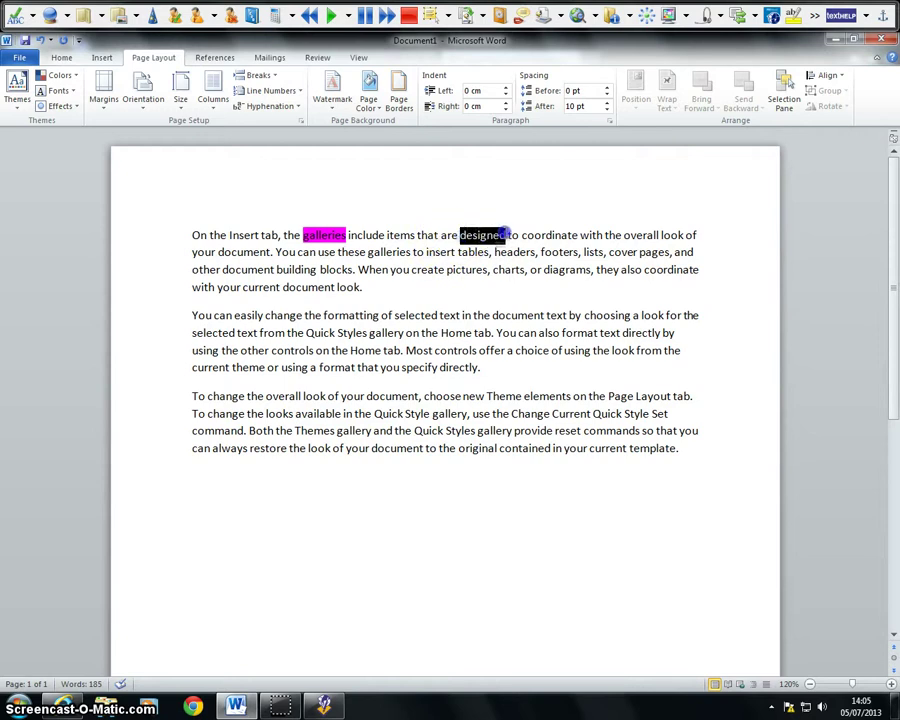
Highlight 'designed' in green and 'selected' in blue
{"action": "left_click", "coordinate": [815, 15]}
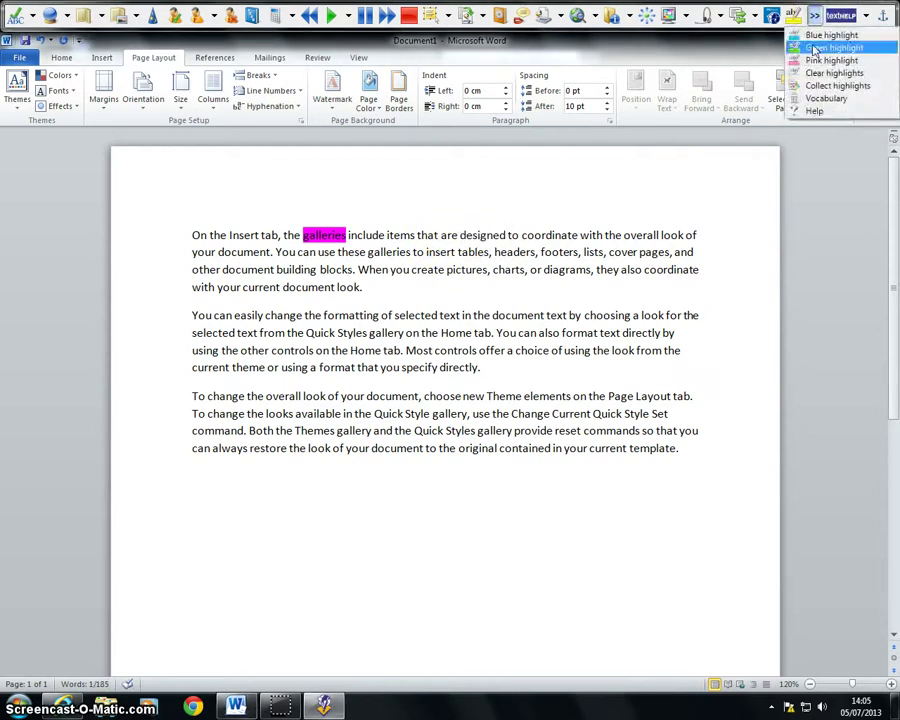
{"action": "left_click", "coordinate": [828, 47]}
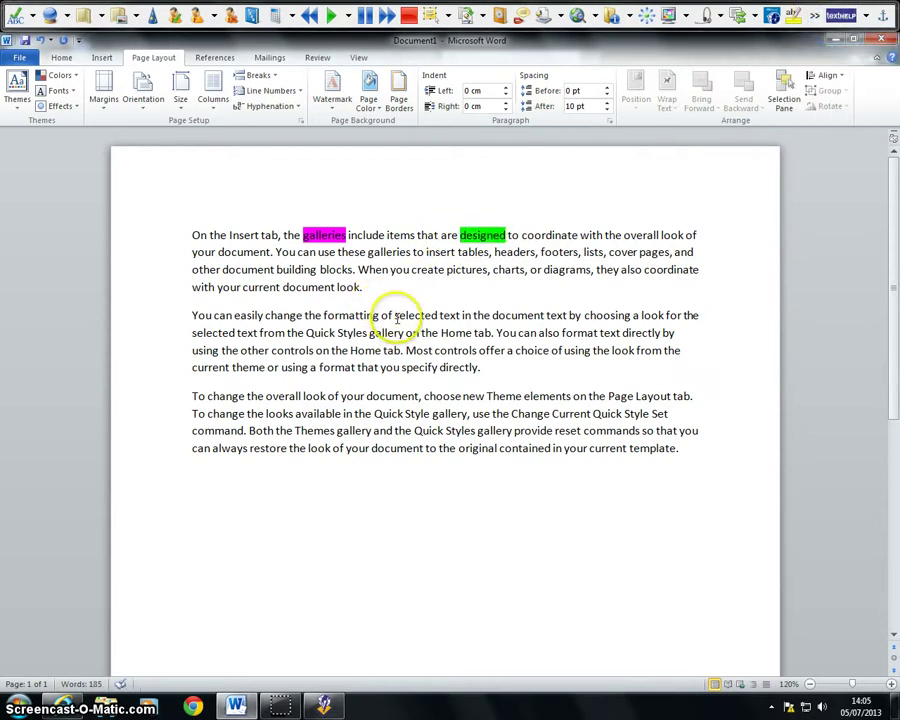
{"action": "left_click", "coordinate": [813, 15]}
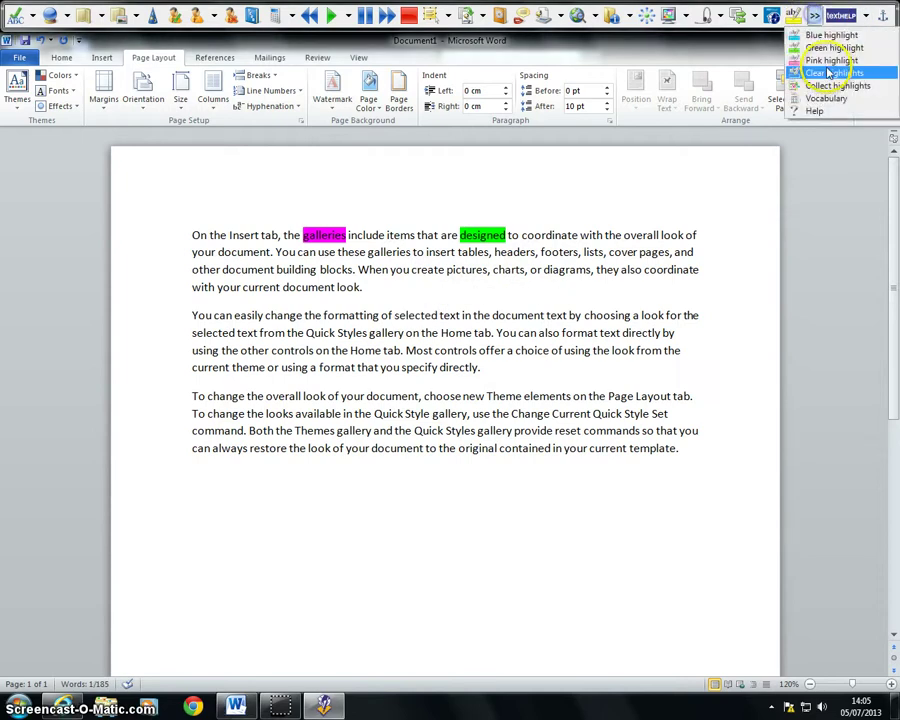
{"action": "left_click", "coordinate": [818, 35]}
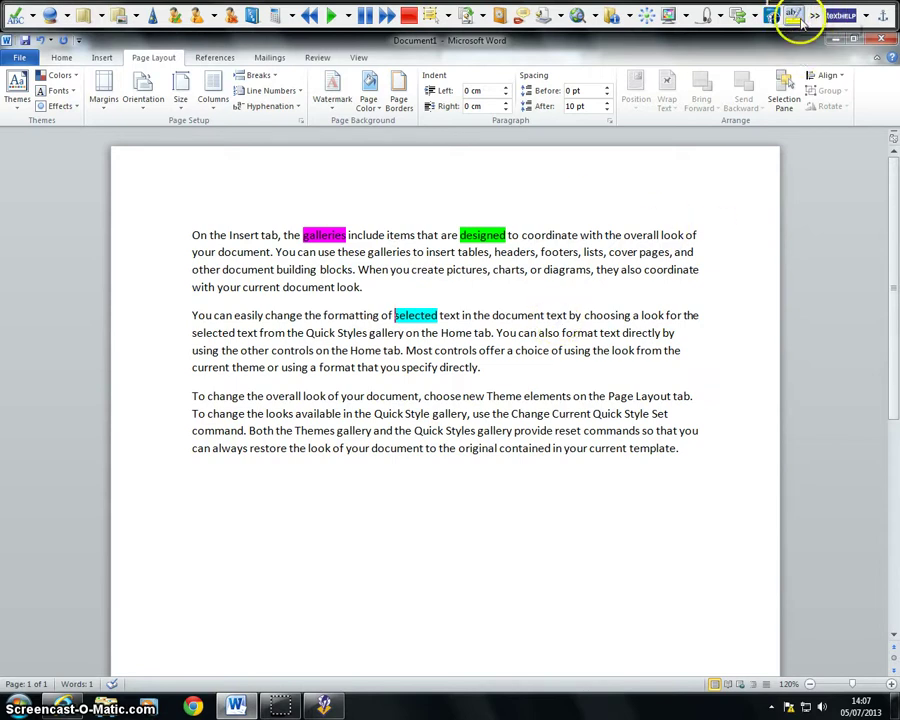
In Collect highlights settings, tick all four colours: yellow, blue, green and pink
{"action": "left_click", "coordinate": [814, 17]}
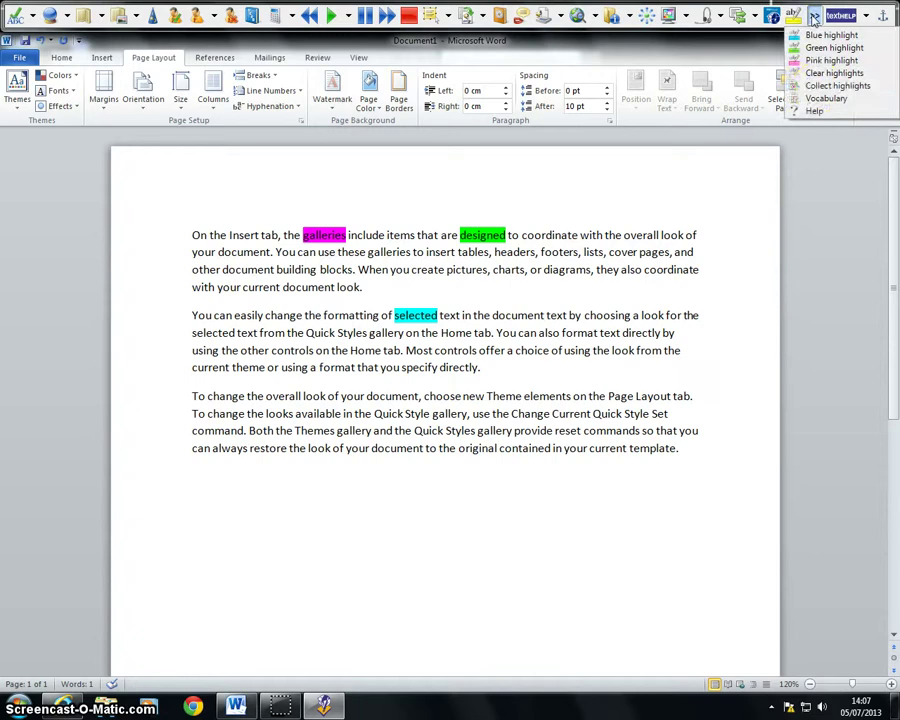
{"action": "left_click", "coordinate": [827, 86]}
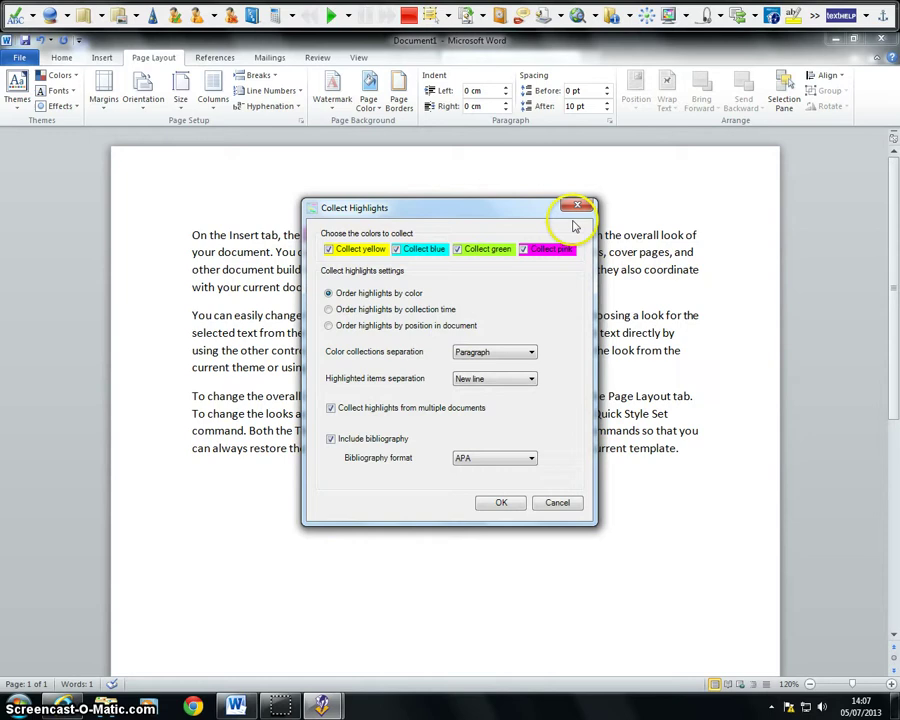
{"action": "left_click", "coordinate": [396, 249]}
{"action": "left_click", "coordinate": [457, 249]}
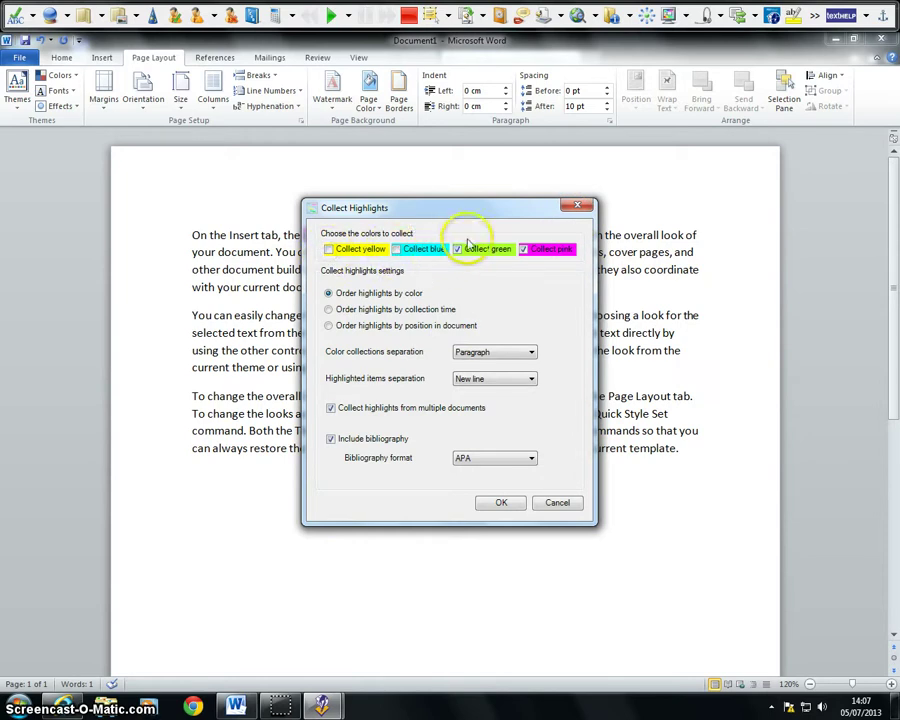
{"action": "left_click", "coordinate": [522, 249]}
{"action": "left_click", "coordinate": [457, 249]}
{"action": "left_click", "coordinate": [396, 249]}
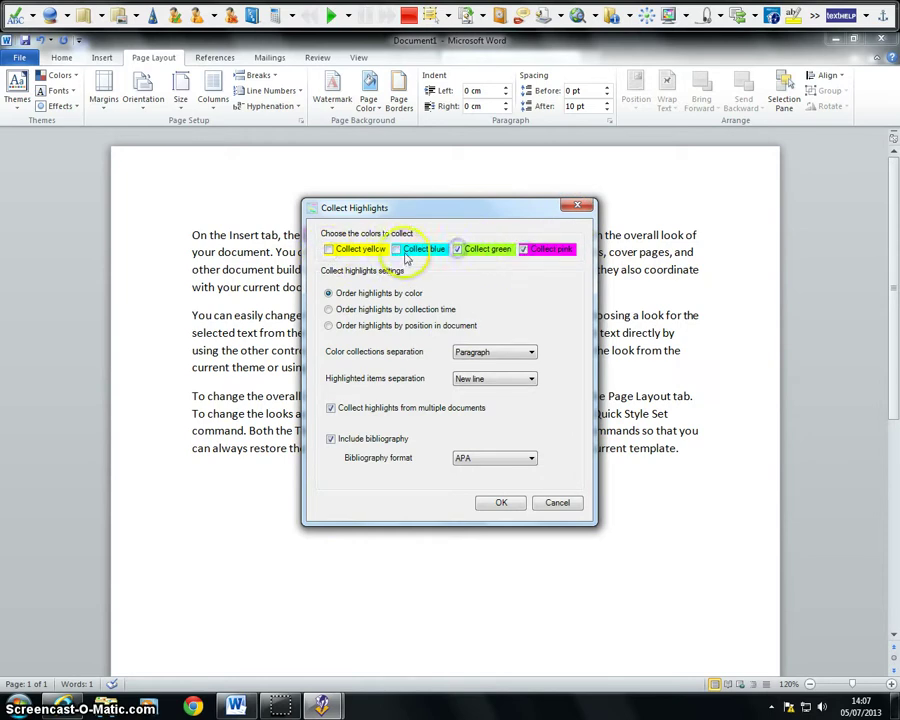
{"action": "left_click", "coordinate": [329, 249]}
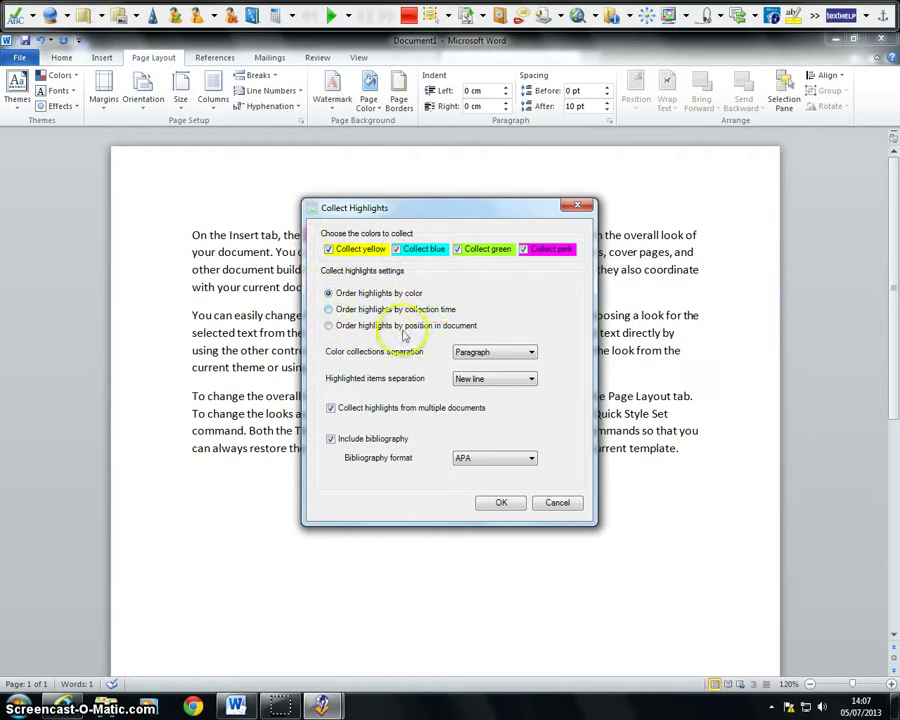
Keep Paragraph and New line separation with an APA bibliography, and confirm
{"action": "left_click", "coordinate": [506, 352]}
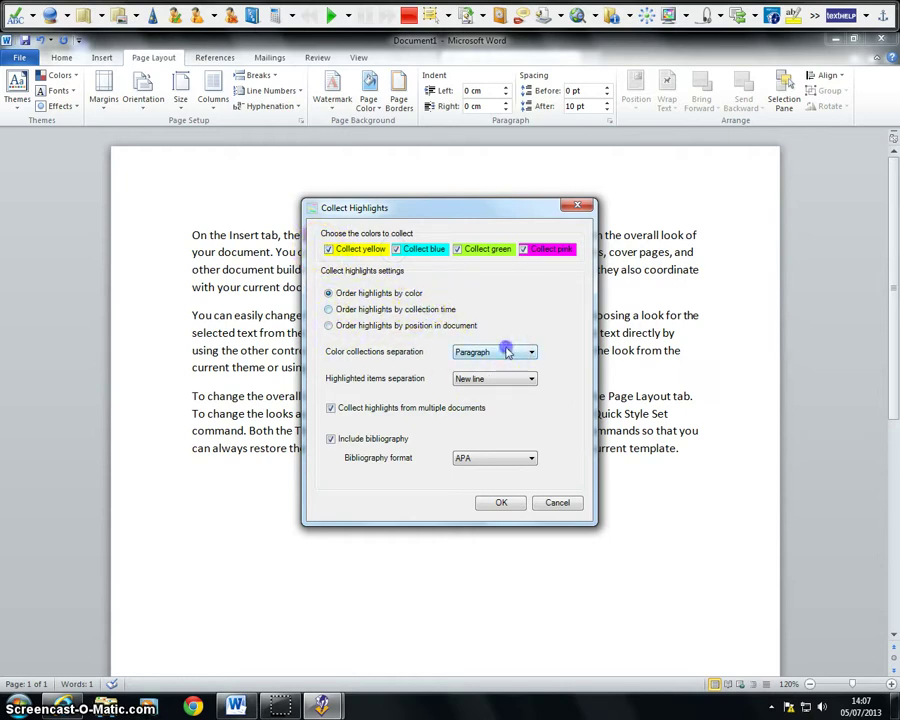
{"action": "left_click", "coordinate": [506, 352]}
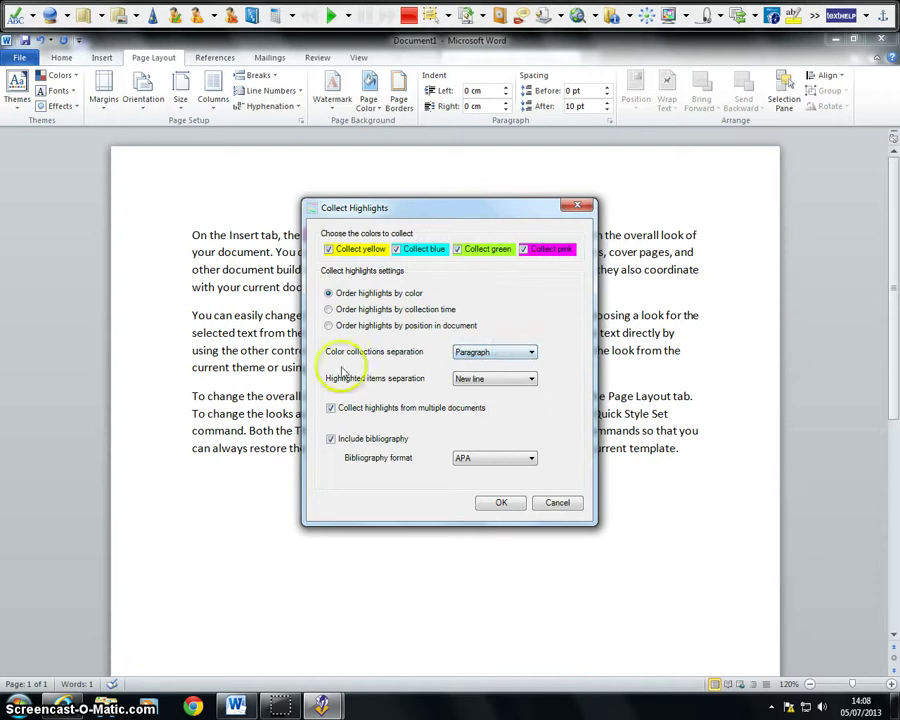
{"action": "left_click", "coordinate": [494, 379]}
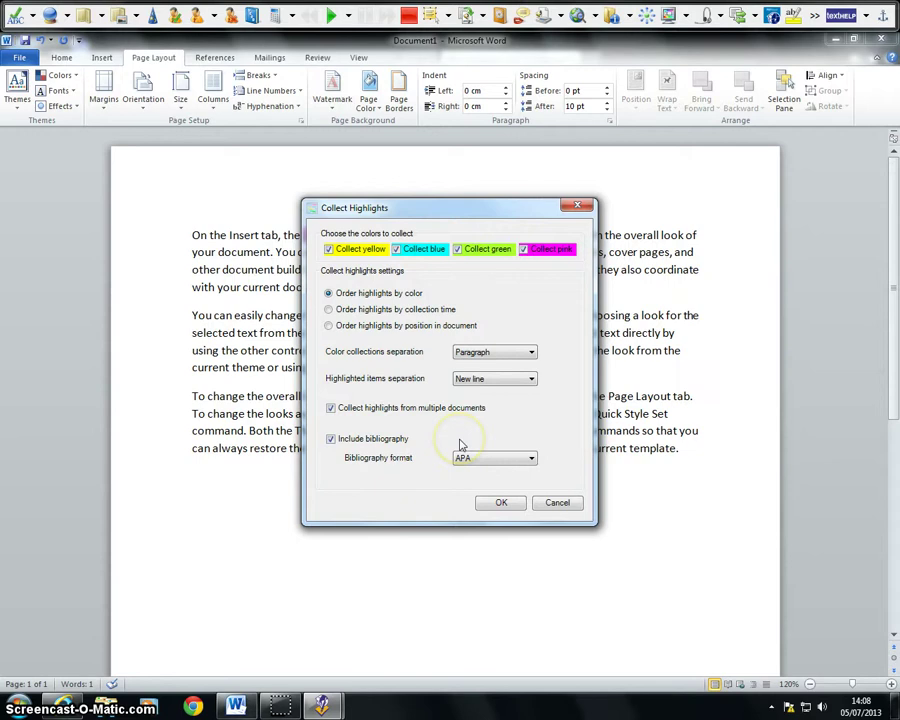
{"action": "left_click", "coordinate": [506, 503]}
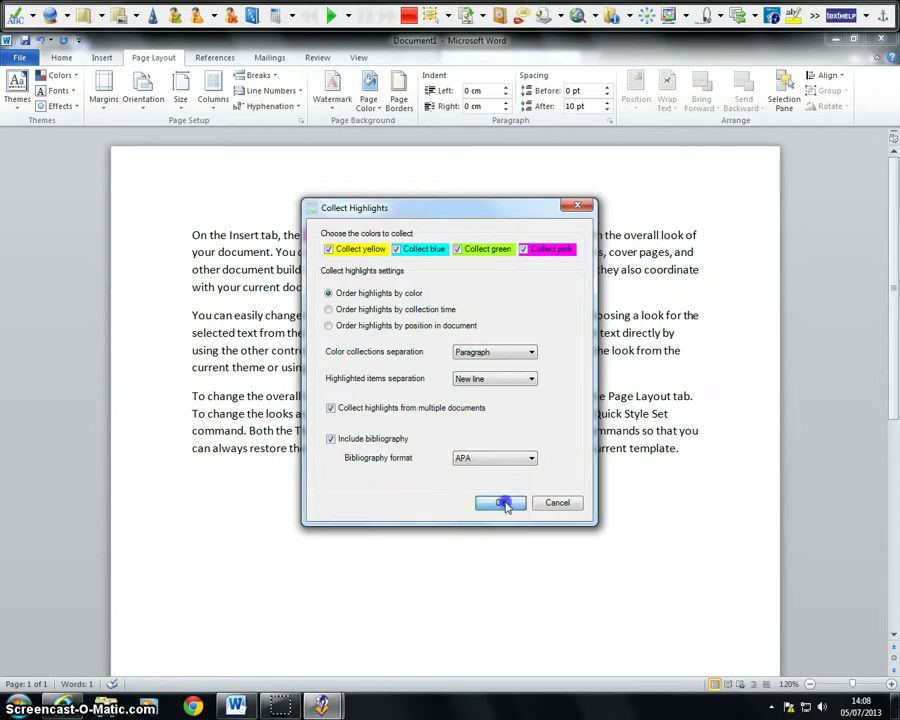
Generate the collected-highlights document, review it, then close it without saving
{"action": "left_click", "coordinate": [502, 505]}
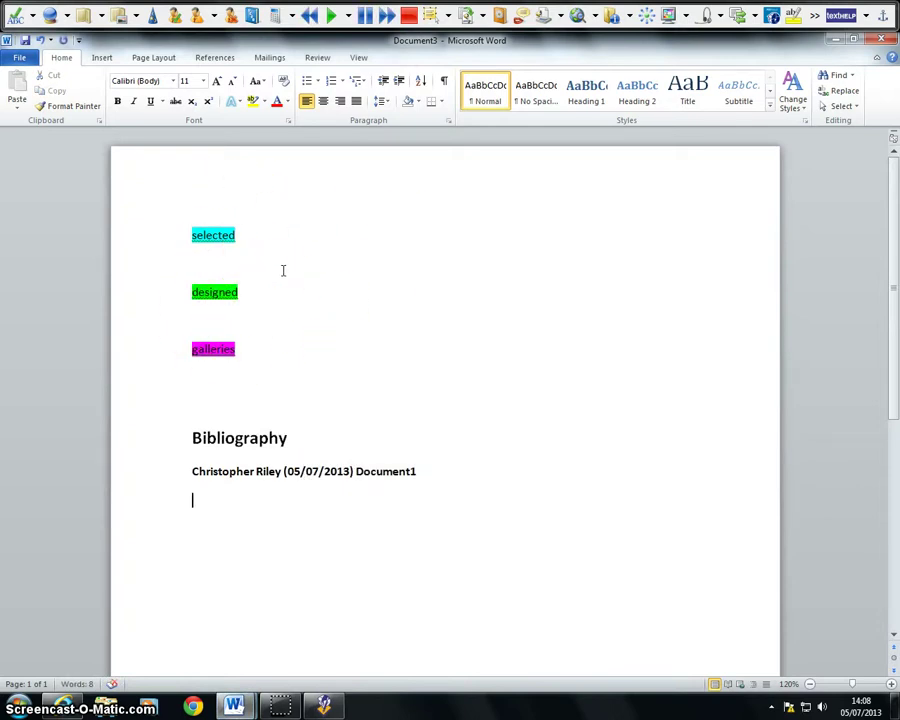
{"action": "key", "text": "alt+p"}
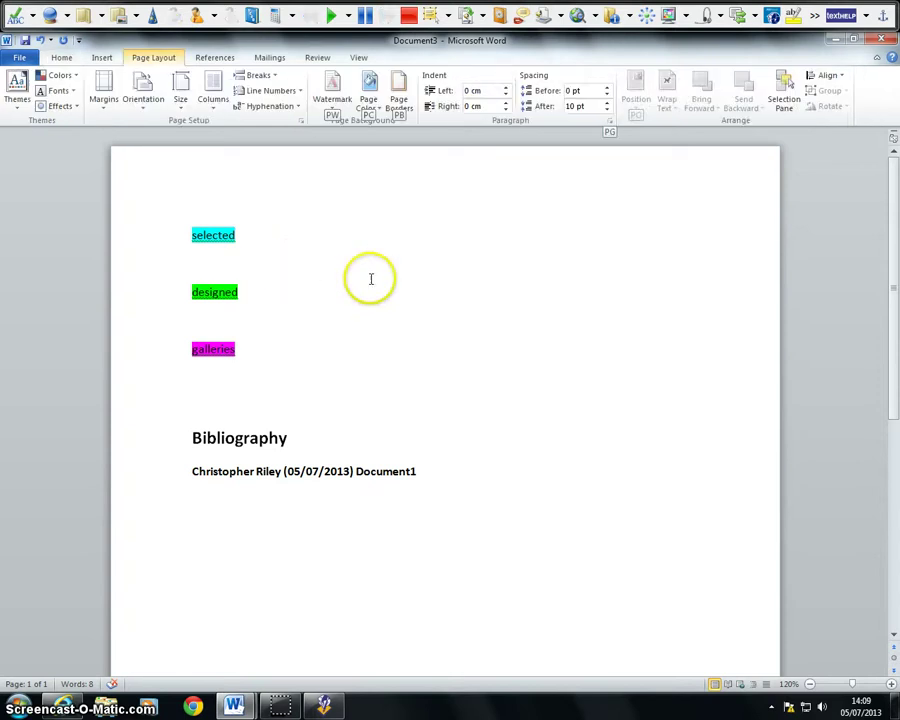
{"action": "key", "text": "Escape"}
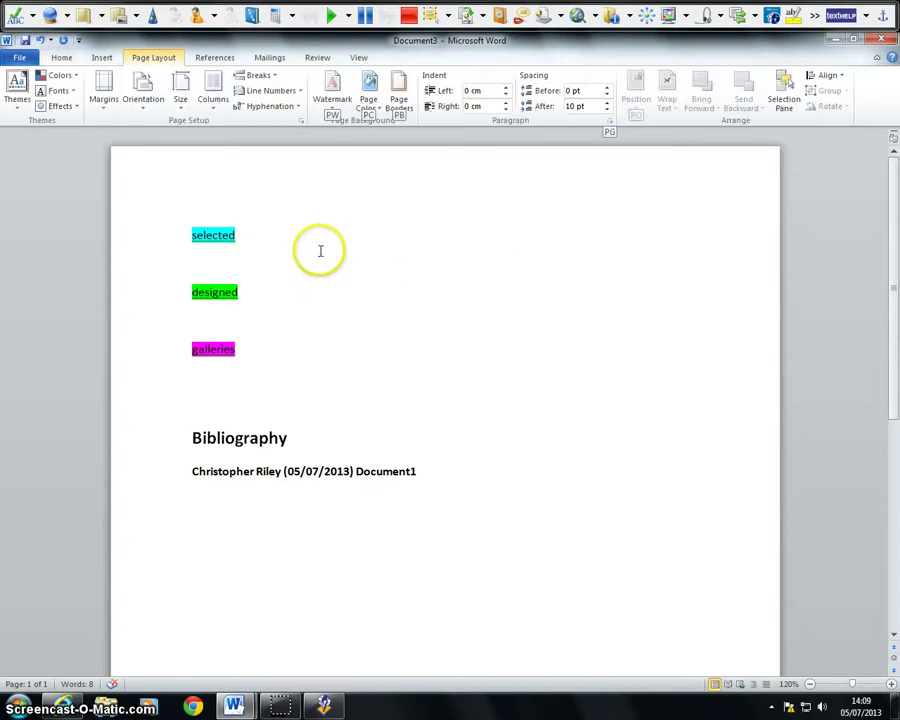
{"action": "left_click", "coordinate": [883, 42]}
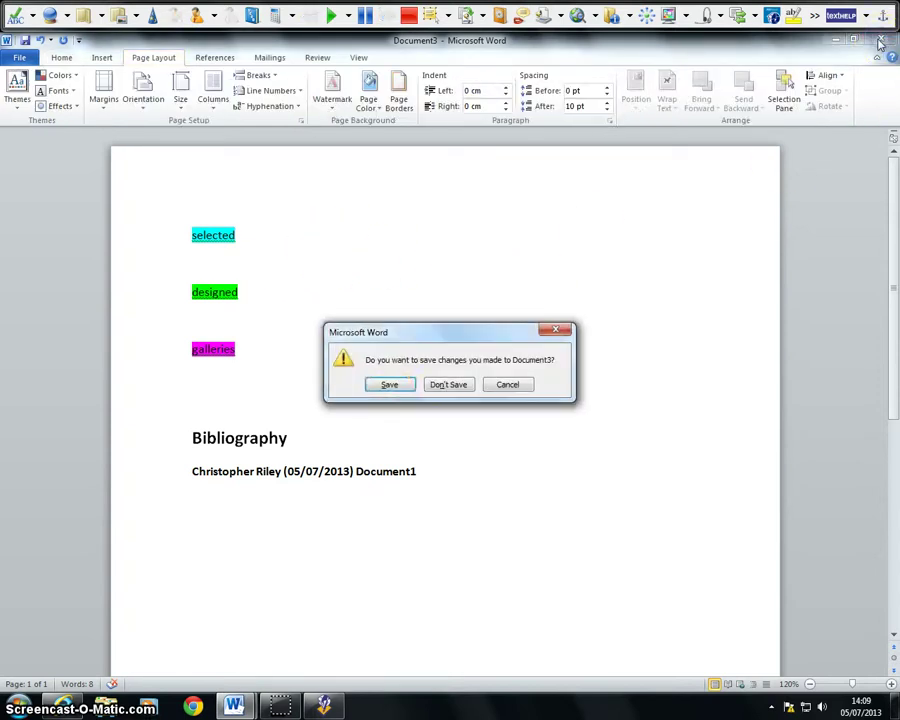
{"action": "left_click", "coordinate": [446, 386]}
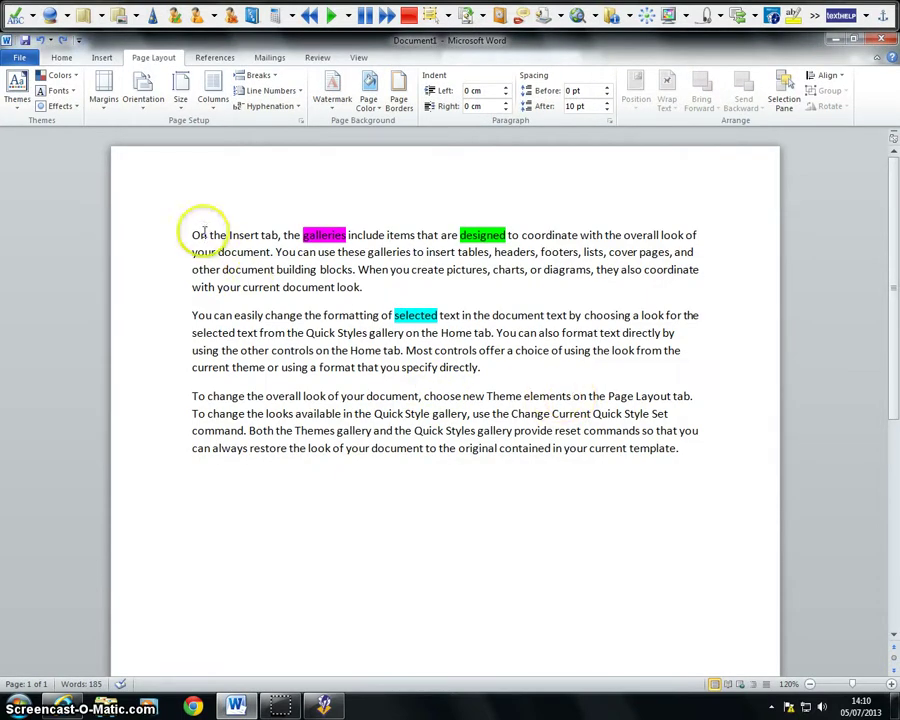
Clear the pink, green and blue highlights from the first two paragraphs
{"action": "mouse_move", "coordinate": [193, 234]}
{"action": "left_mouse_down"}
{"action": "mouse_move", "coordinate": [565, 252]}
{"action": "mouse_move", "coordinate": [572, 316]}
{"action": "mouse_move", "coordinate": [564, 373]}
{"action": "left_mouse_up"}
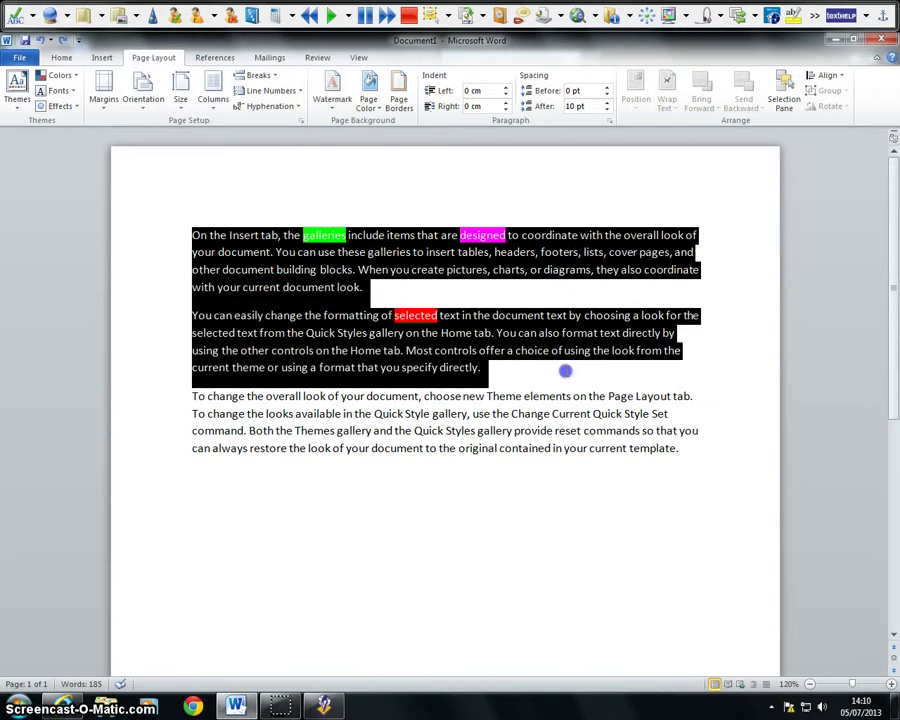
{"action": "left_click", "coordinate": [321, 239]}
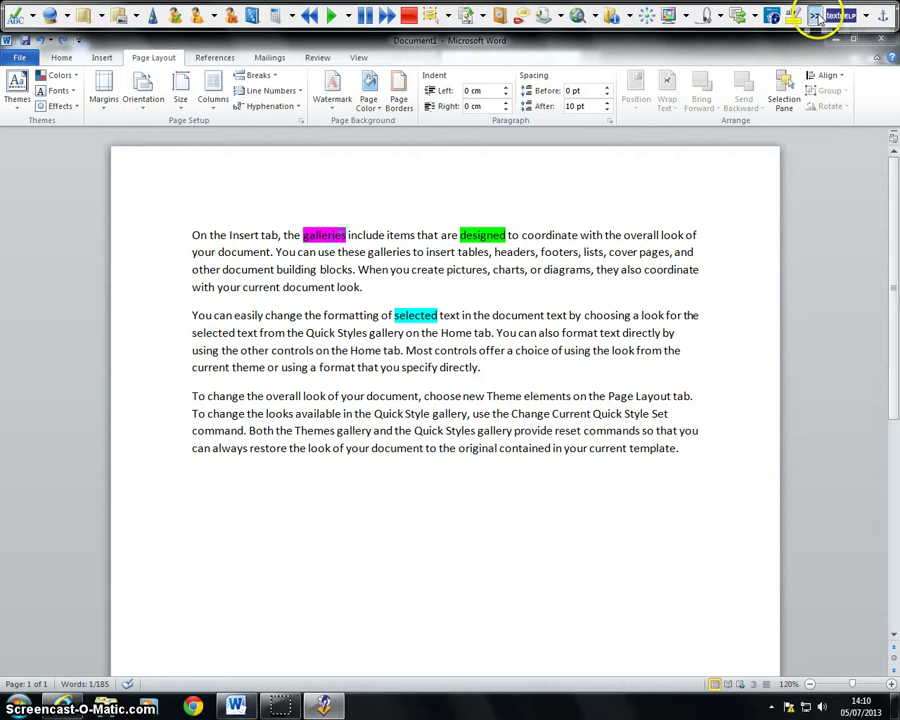
{"action": "left_click", "coordinate": [817, 18]}
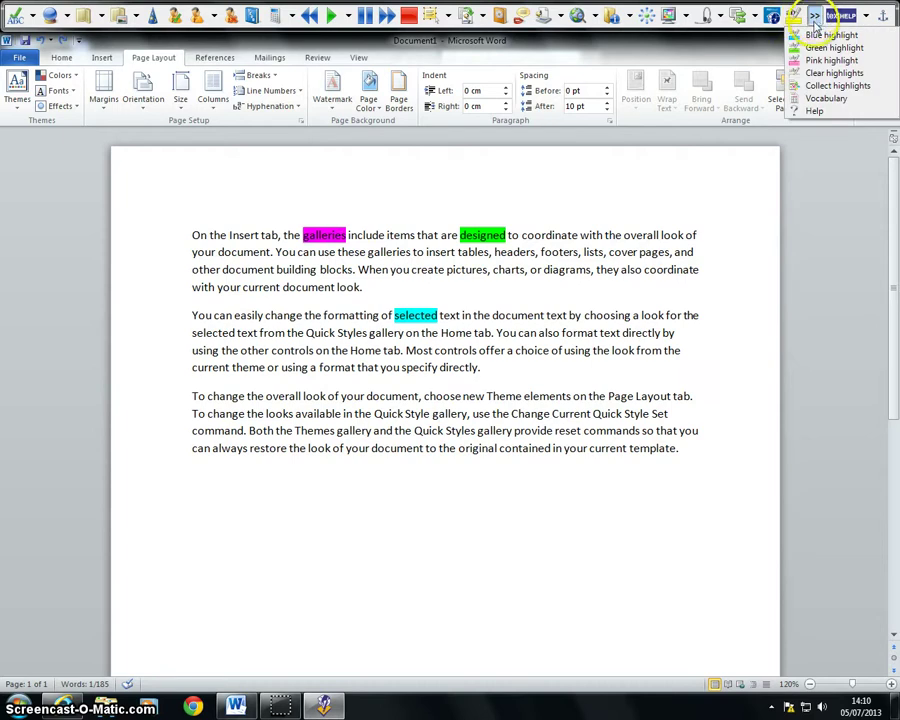
{"action": "left_click", "coordinate": [818, 73]}
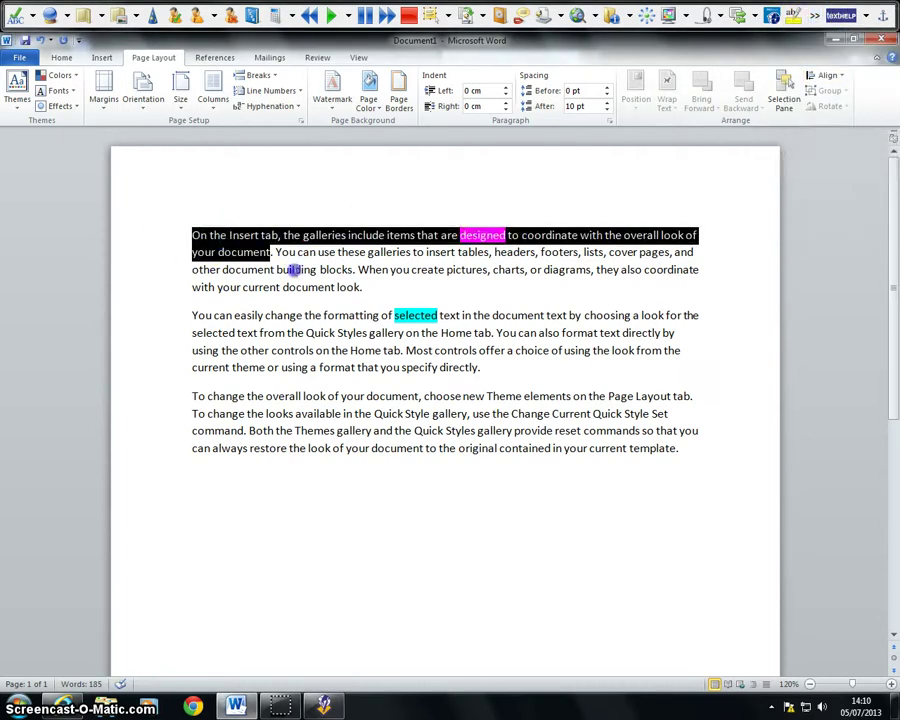
{"action": "left_click_drag", "start_coordinate": [193, 235], "coordinate": [681, 336]}
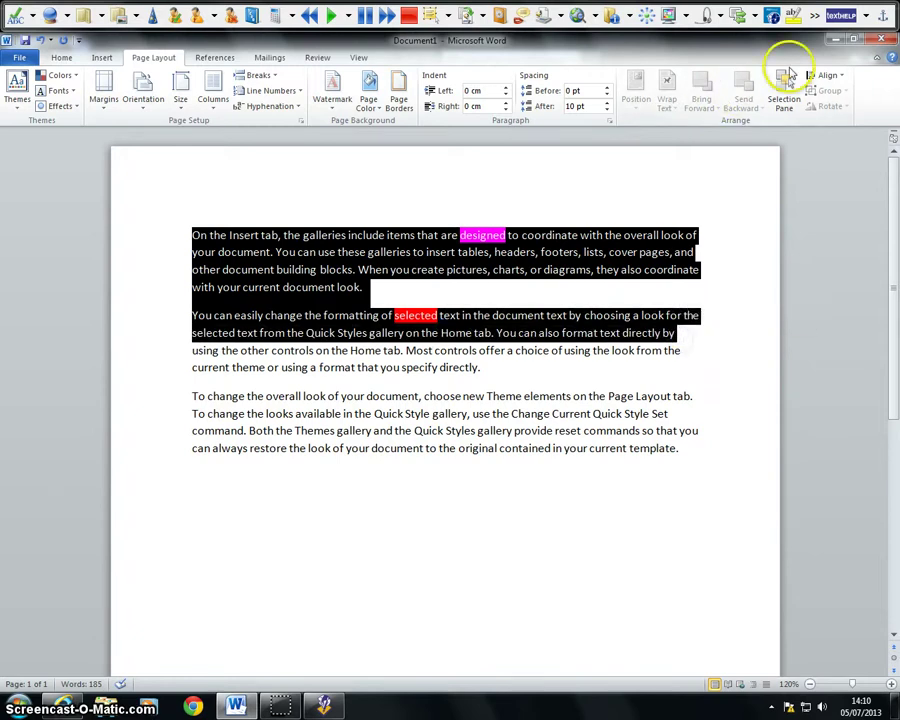
{"action": "left_click", "coordinate": [815, 15]}
{"action": "left_click", "coordinate": [833, 73]}
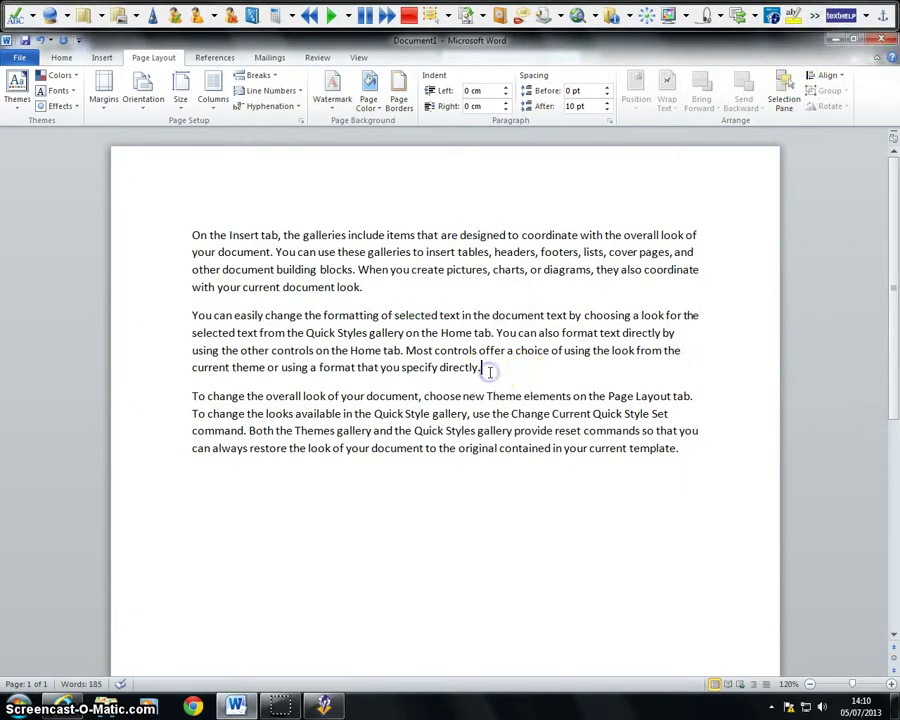
Turn on Read&Write screen masking to tint the Word page cyan
{"action": "left_click", "coordinate": [455, 308]}
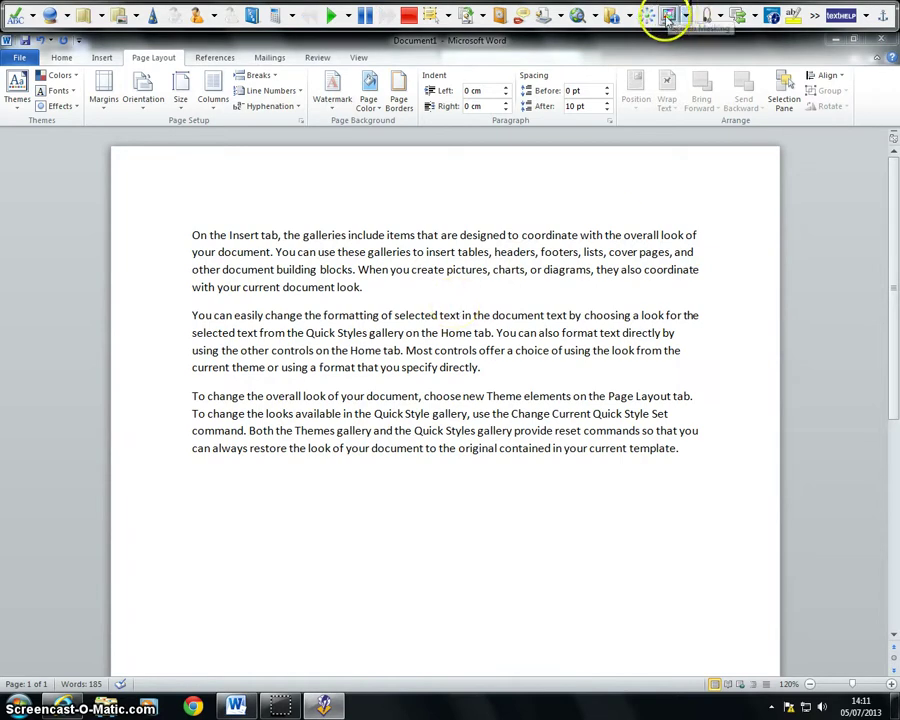
{"action": "left_click", "coordinate": [667, 17]}
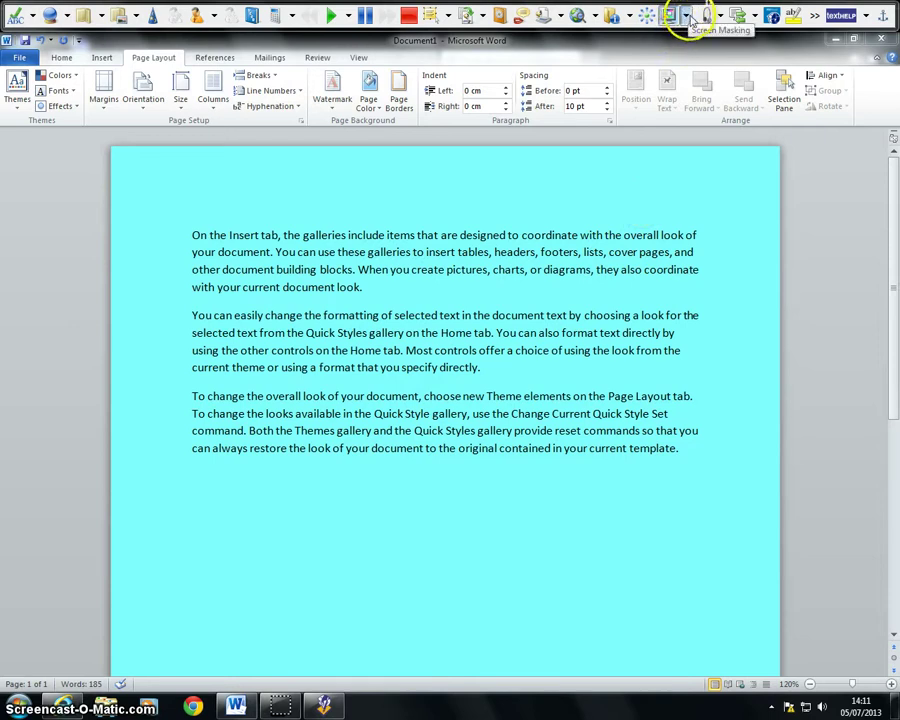
Open Screen Masking Options from the Screen Masking dropdown
{"action": "left_click", "coordinate": [687, 18]}
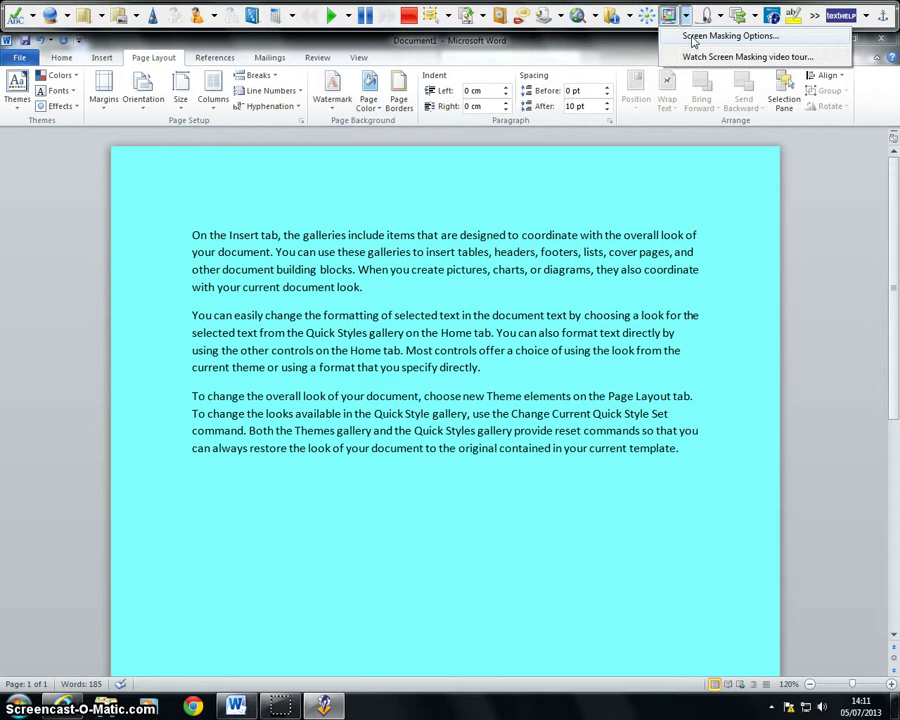
{"action": "left_click", "coordinate": [692, 37]}
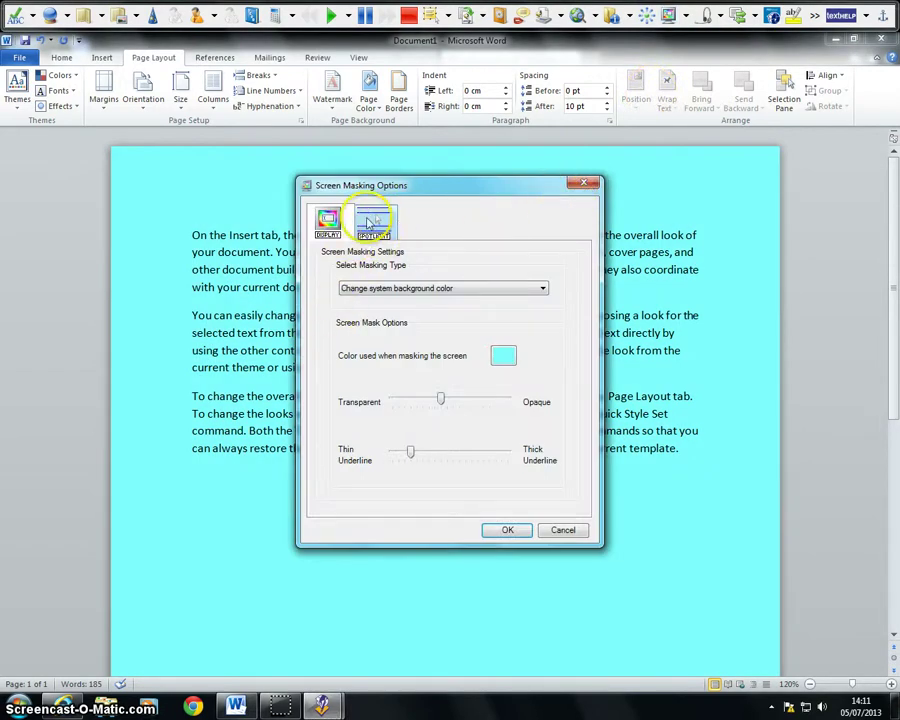
Set the mask colour to pink and the underline thickness to Thin
{"action": "left_click", "coordinate": [370, 222]}
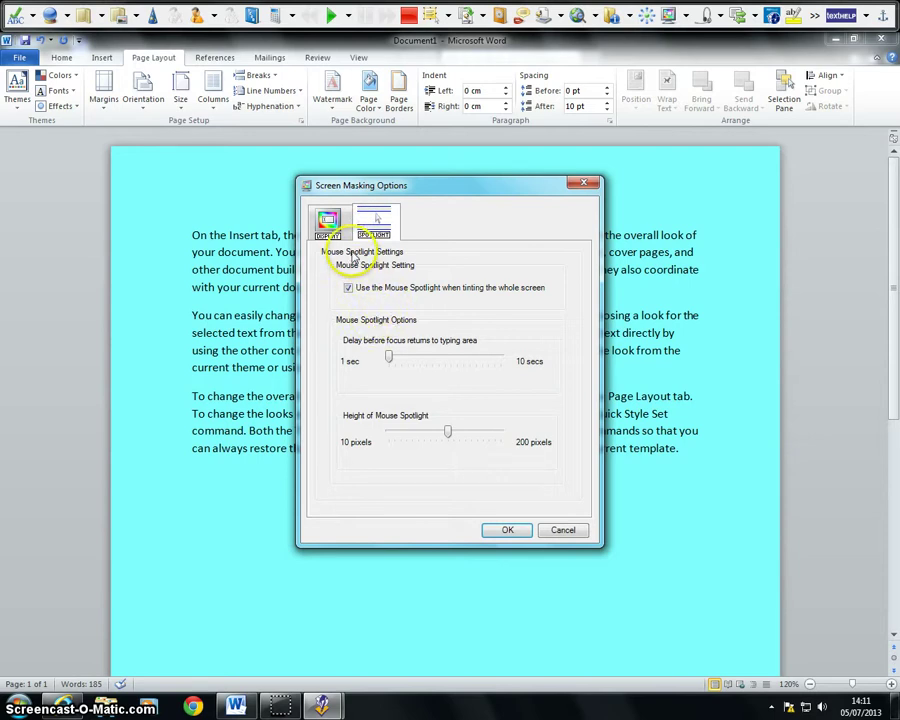
{"action": "left_click", "coordinate": [318, 222]}
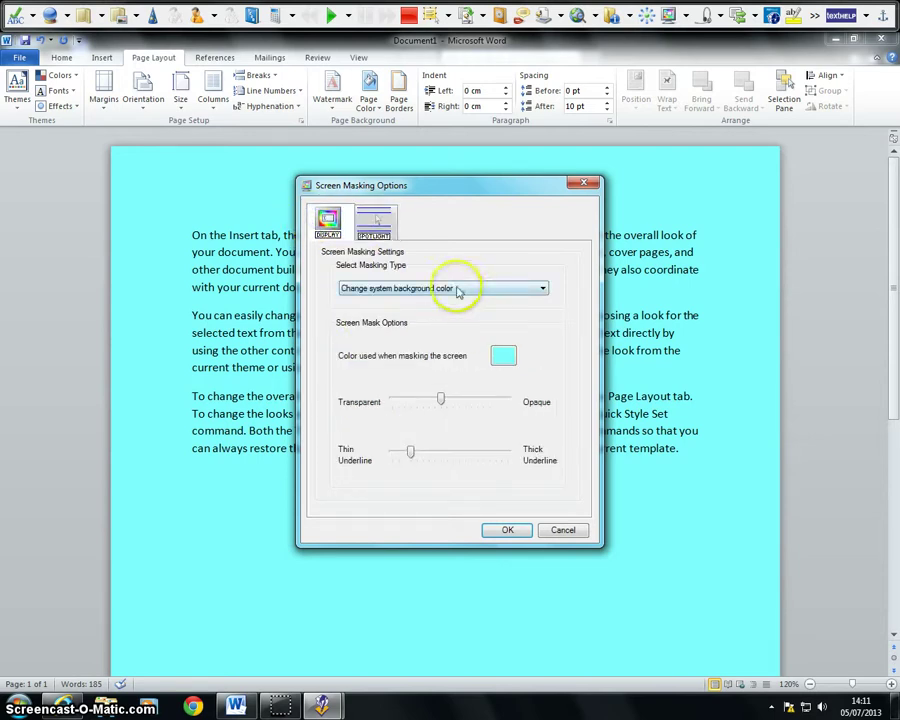
{"action": "left_click", "coordinate": [503, 357]}
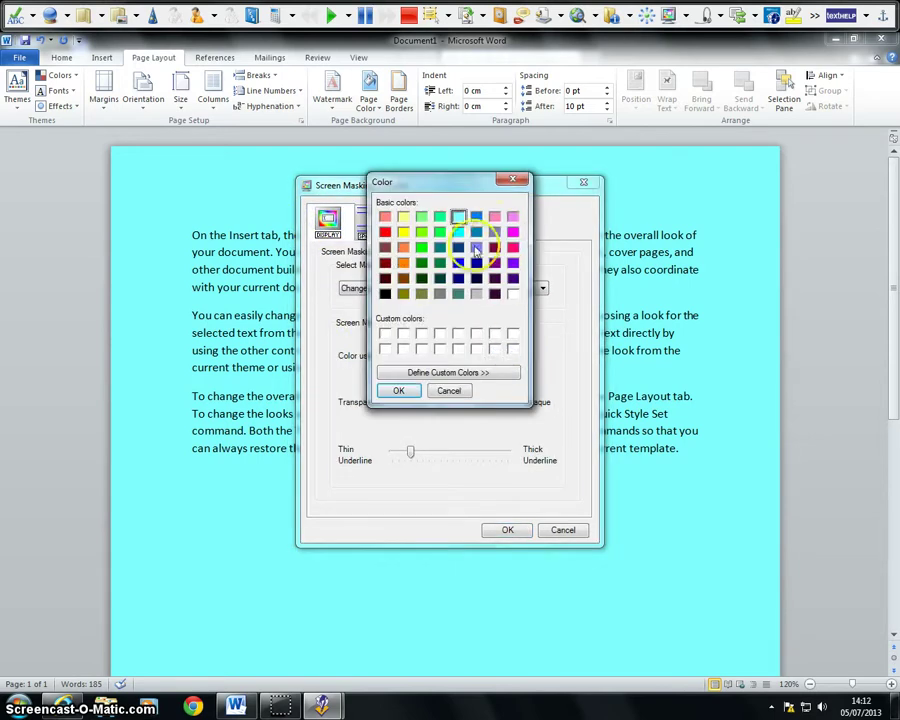
{"action": "left_click", "coordinate": [392, 392]}
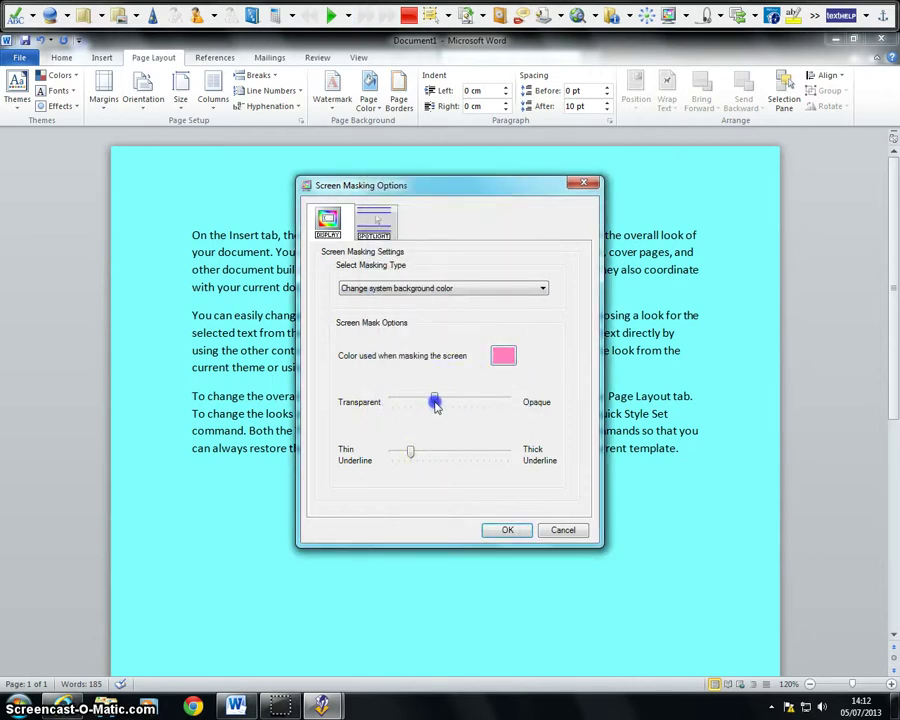
{"action": "left_click", "coordinate": [396, 452]}
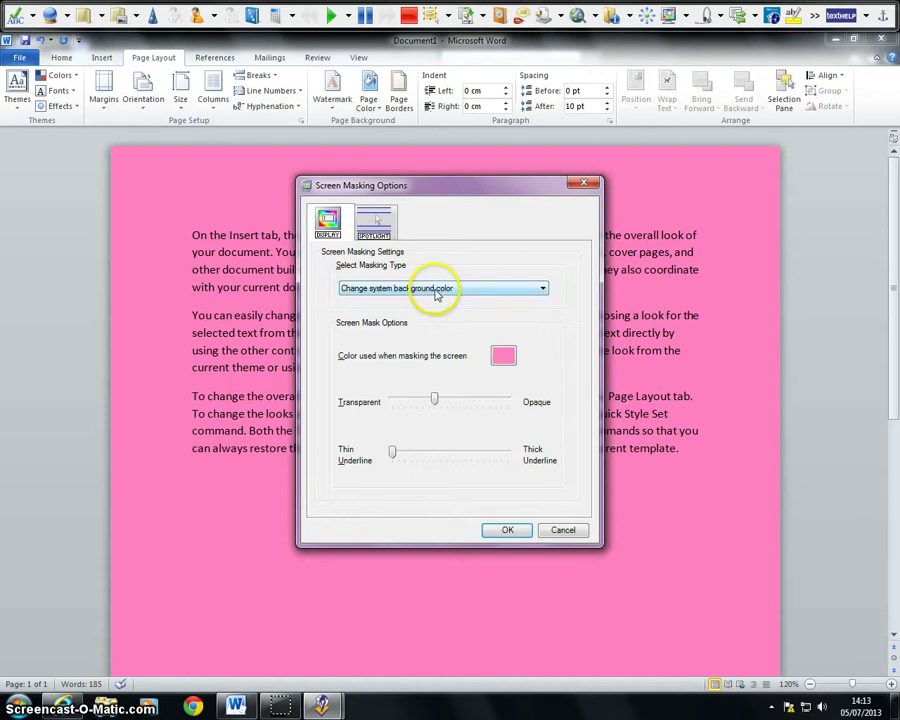
{"action": "left_click", "coordinate": [437, 290]}
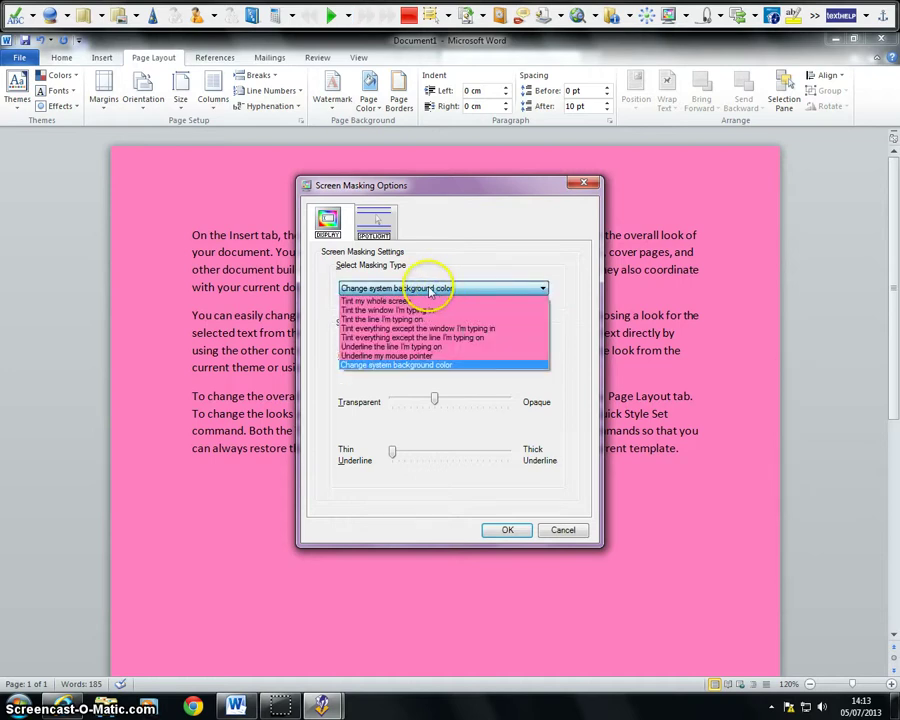
Preview tint modes: whole screen, typing window, typing line, everything except active window
{"action": "left_click", "coordinate": [392, 302]}
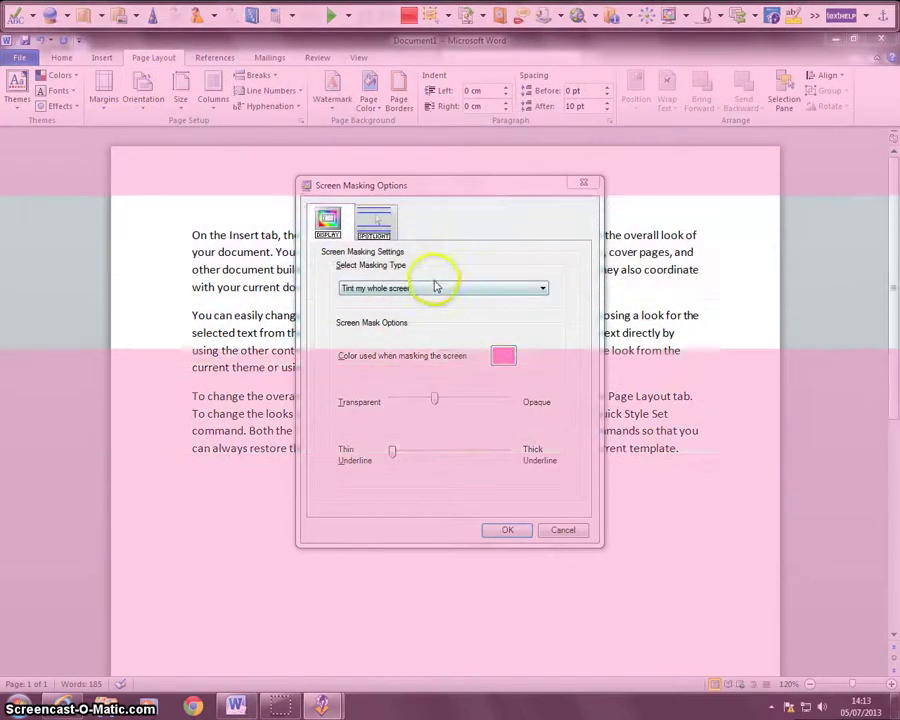
{"action": "left_click", "coordinate": [434, 293]}
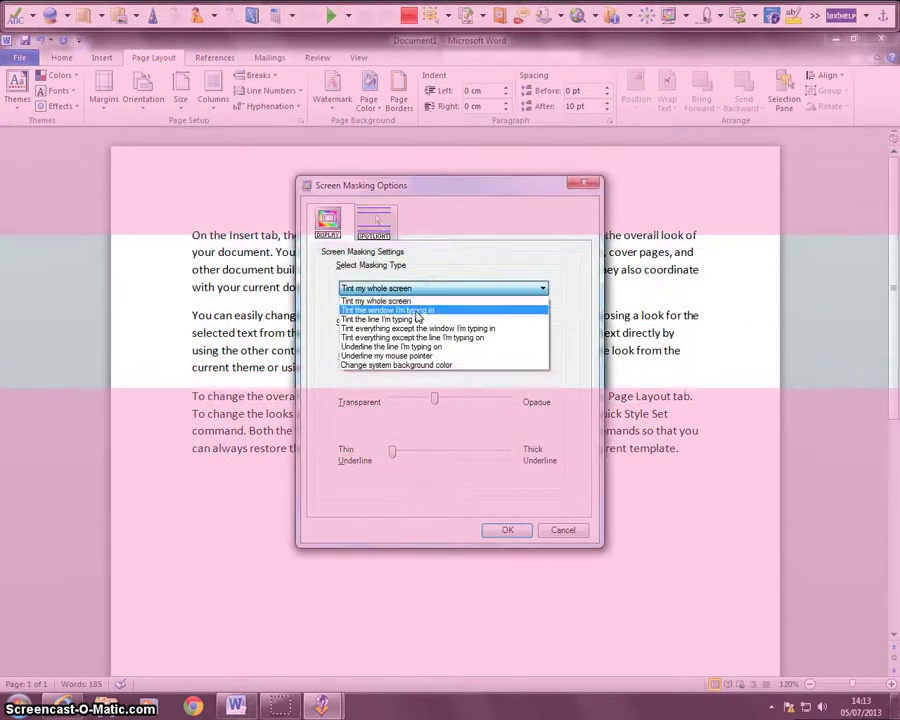
{"action": "left_click", "coordinate": [416, 309]}
{"action": "left_click", "coordinate": [175, 215]}
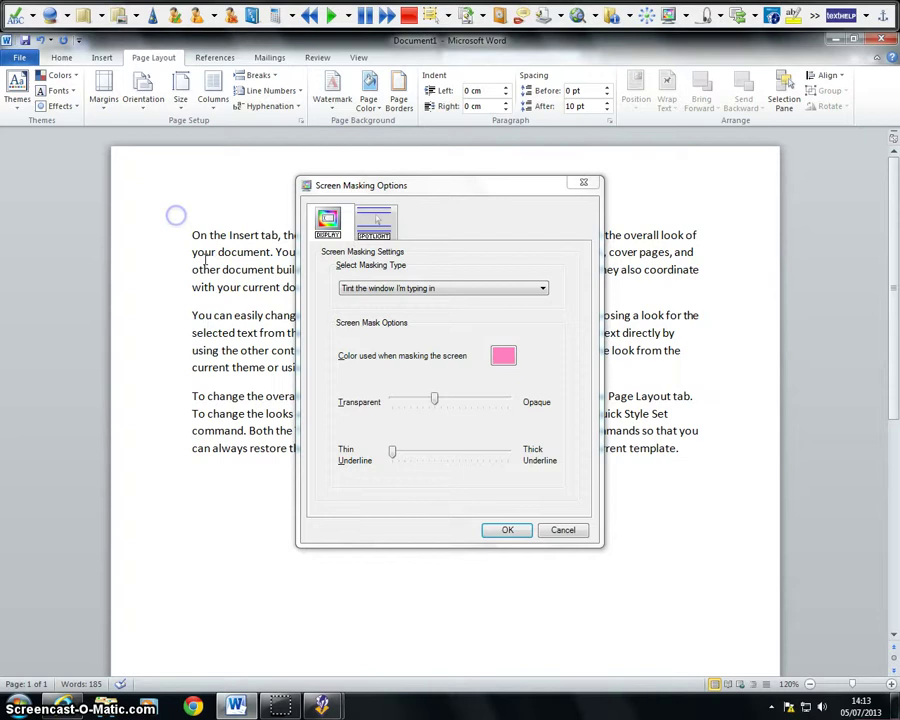
{"action": "left_click", "coordinate": [355, 288]}
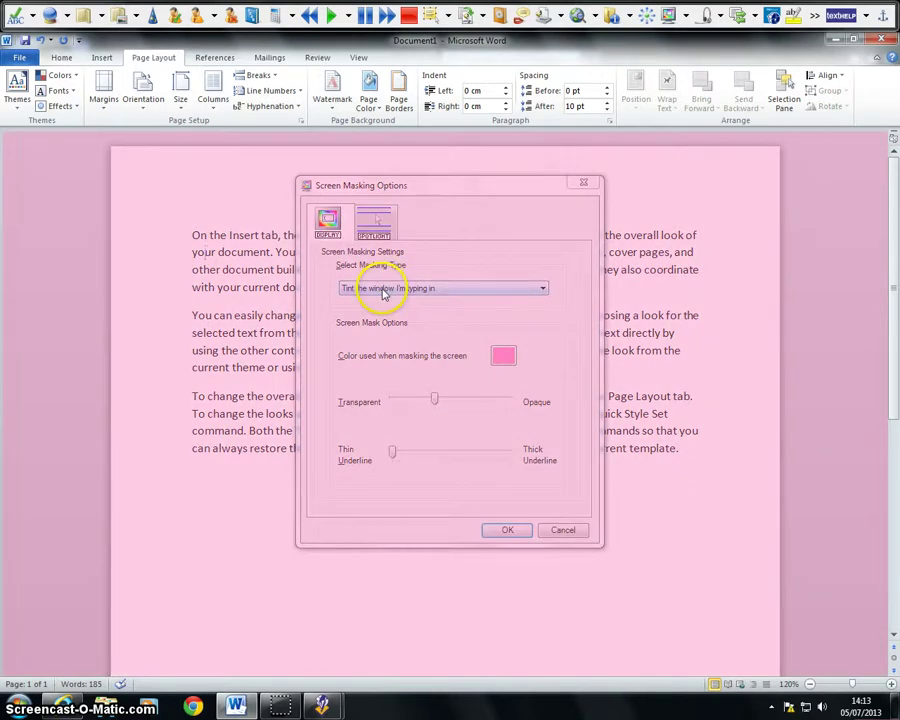
{"action": "left_click", "coordinate": [384, 290]}
{"action": "left_click", "coordinate": [384, 320]}
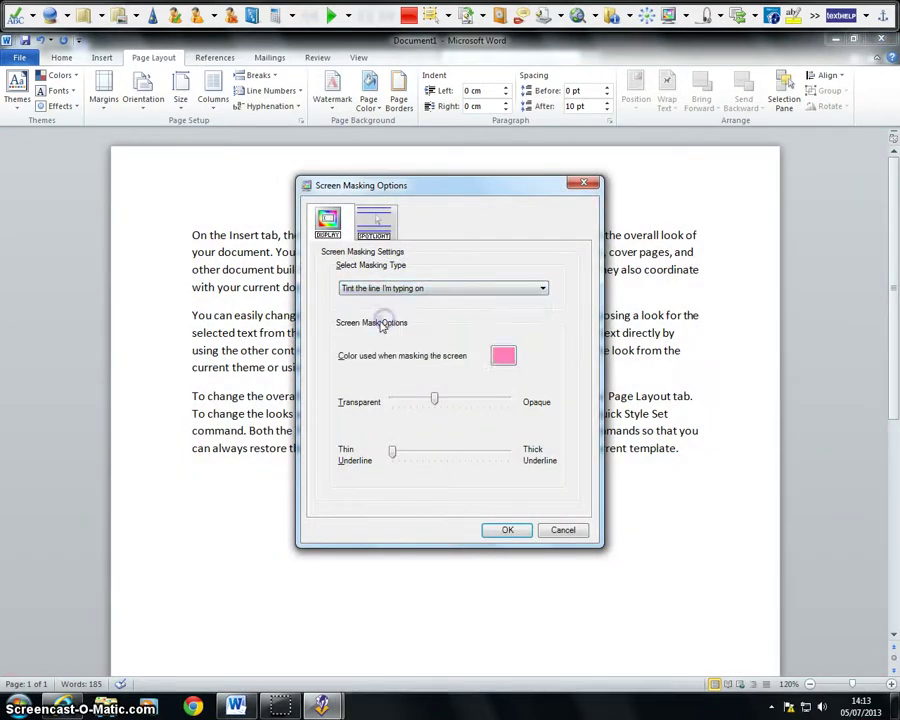
{"action": "left_click", "coordinate": [205, 313]}
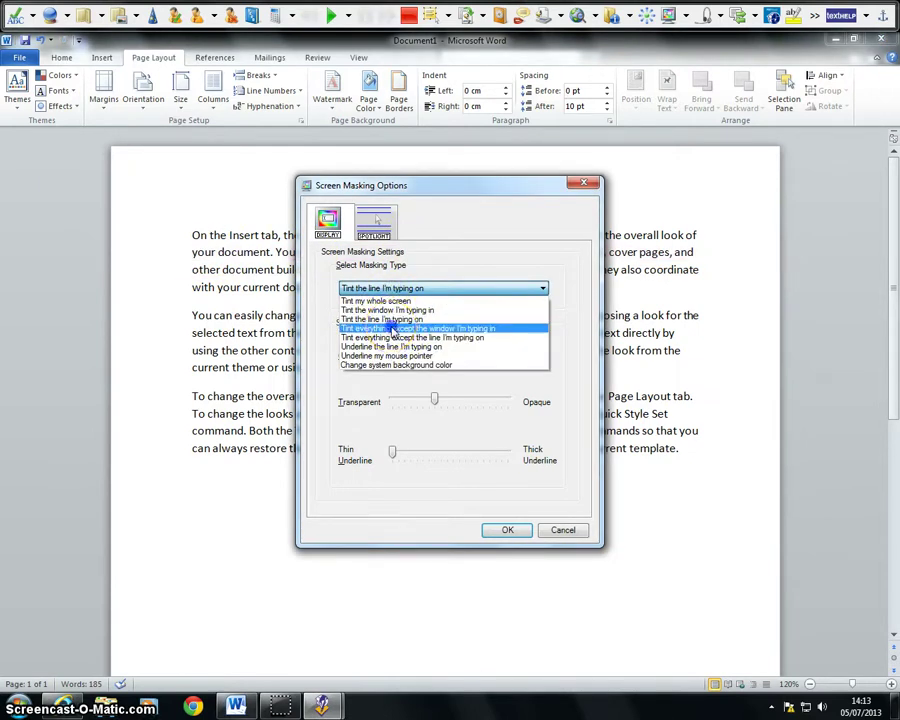
{"action": "left_click", "coordinate": [392, 331]}
{"action": "left_click", "coordinate": [236, 250]}
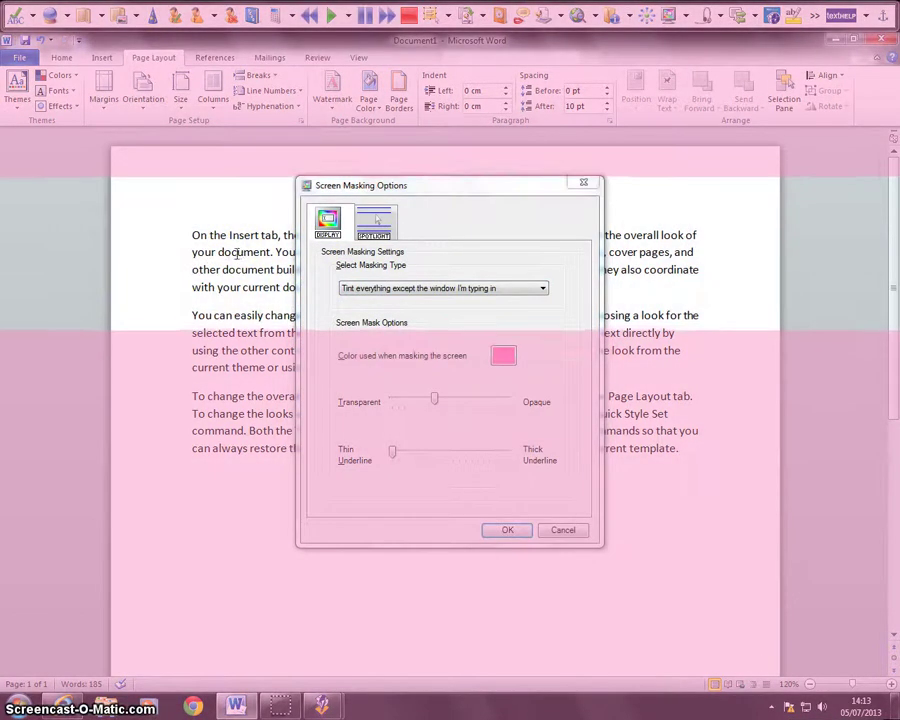
Preview except-current-line and underline modes, ending with Underline my mouse pointer
{"action": "left_click", "coordinate": [400, 290]}
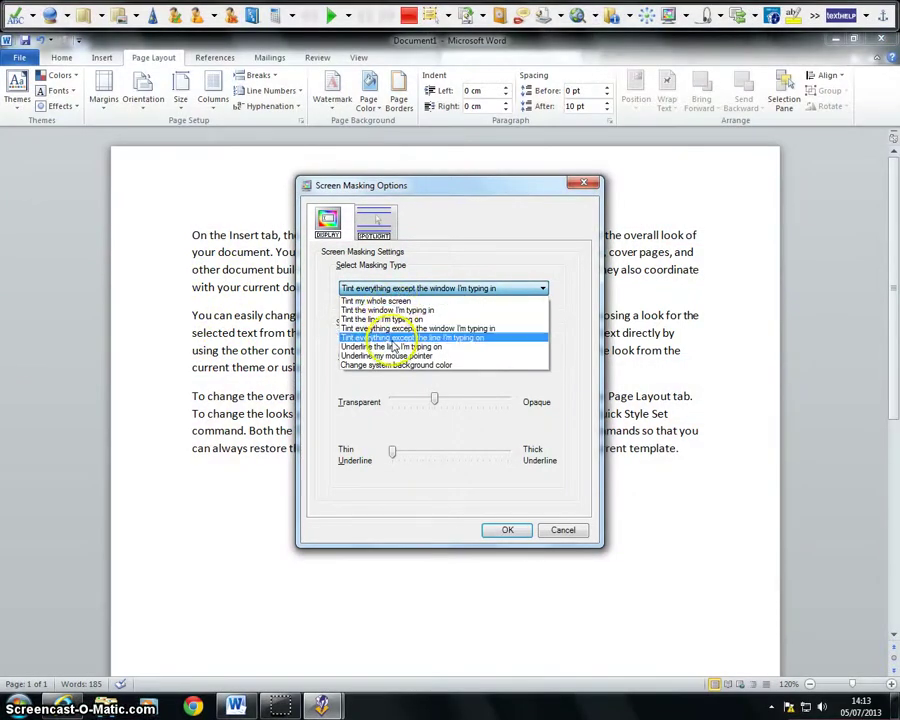
{"action": "left_click", "coordinate": [394, 338]}
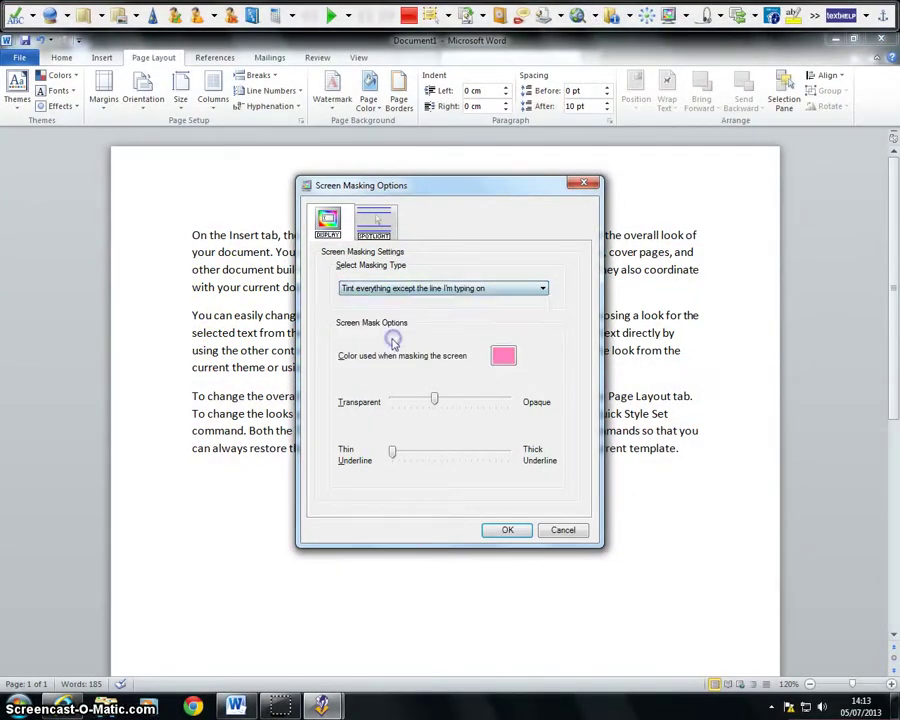
{"action": "left_click", "coordinate": [227, 258]}
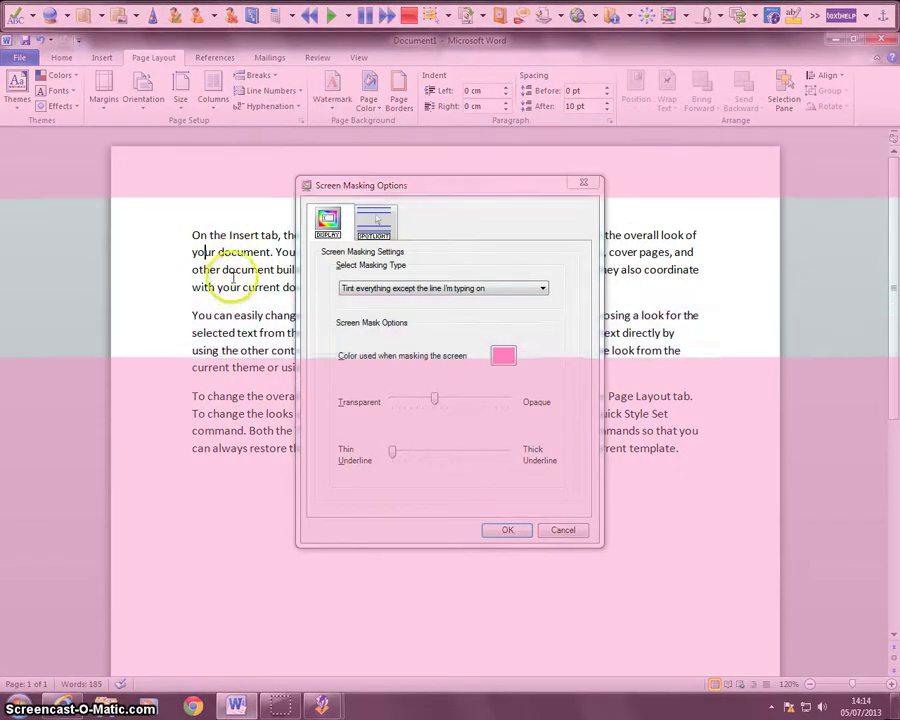
{"action": "left_click", "coordinate": [385, 288]}
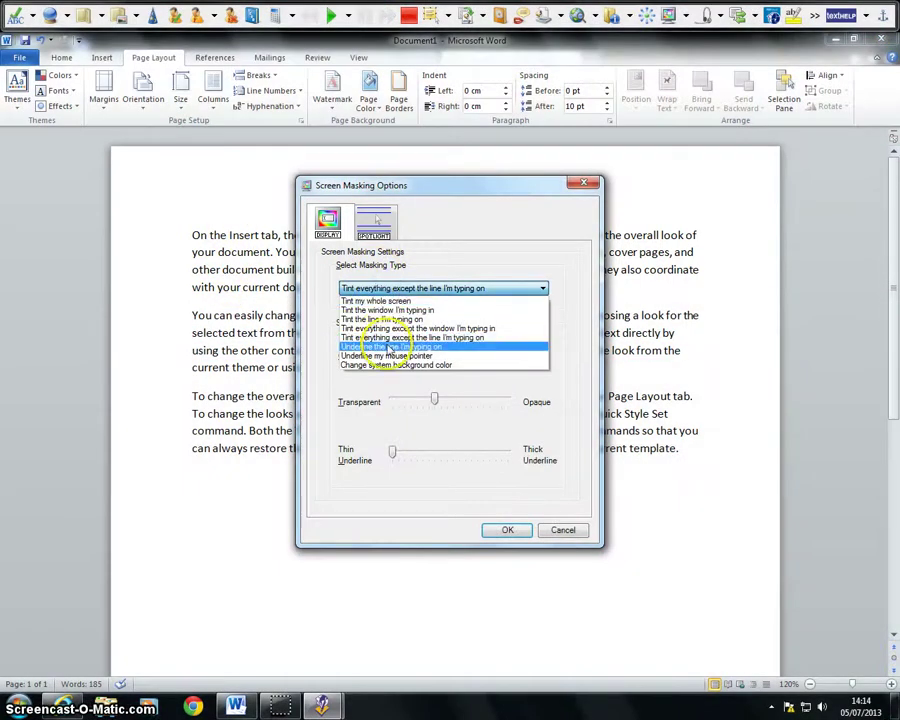
{"action": "left_click", "coordinate": [388, 347]}
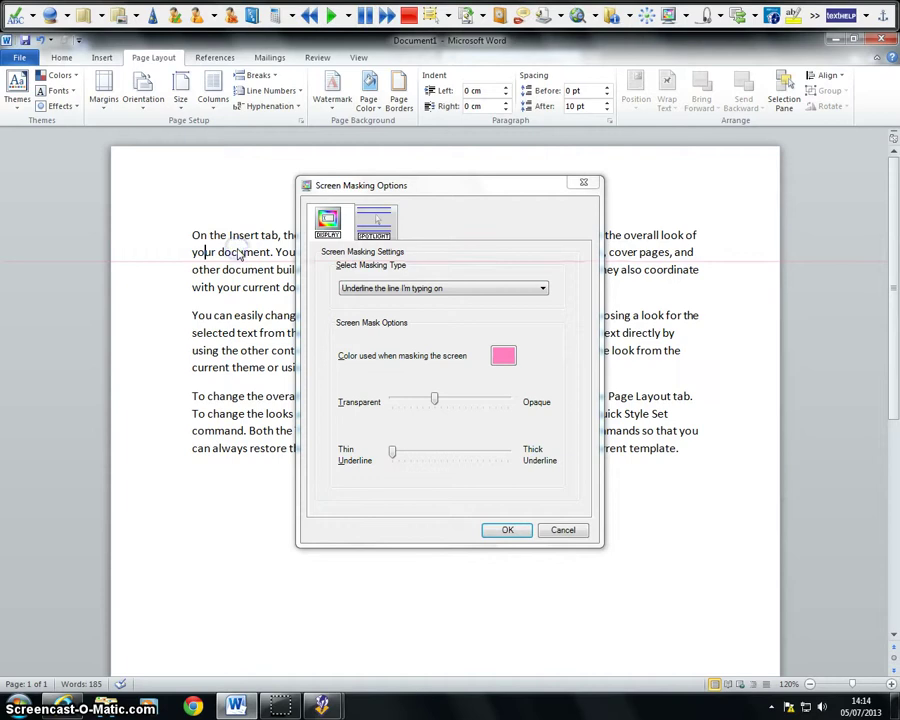
{"action": "left_click", "coordinate": [384, 288]}
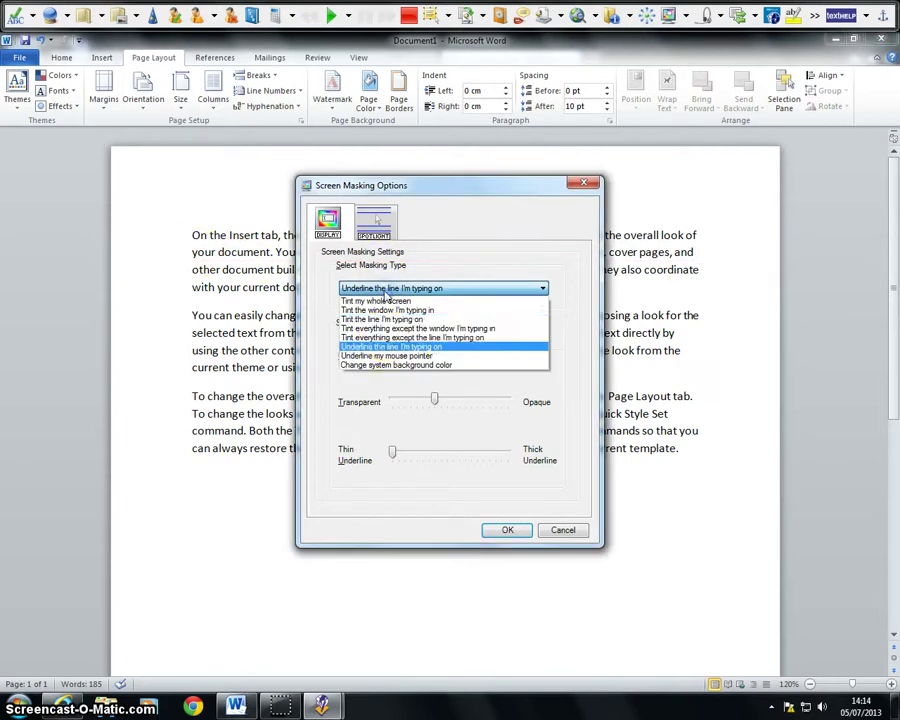
{"action": "left_click", "coordinate": [388, 355]}
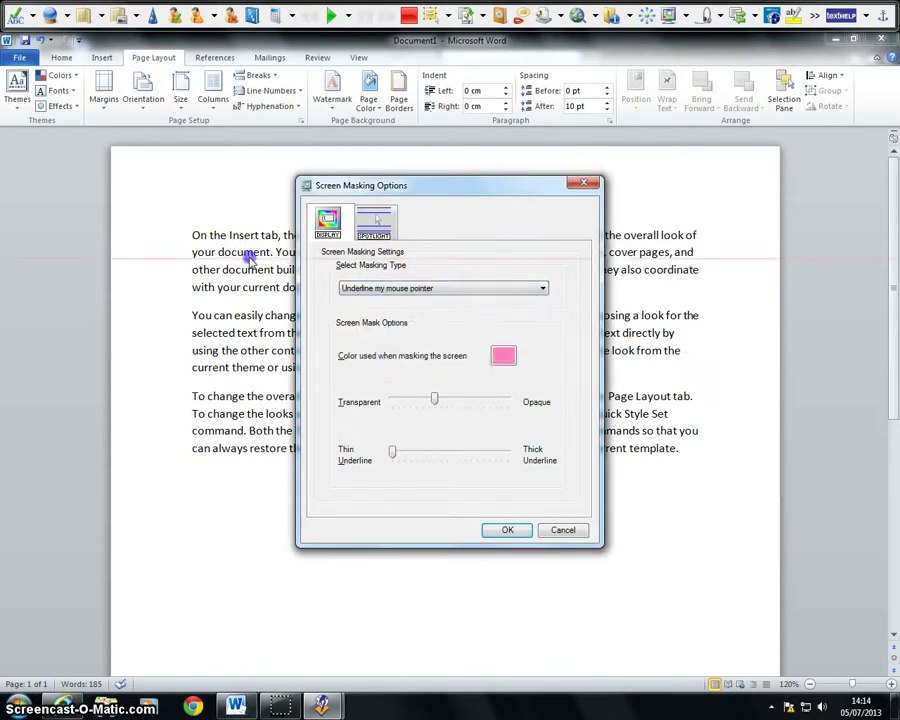
{"action": "left_click", "coordinate": [203, 253]}
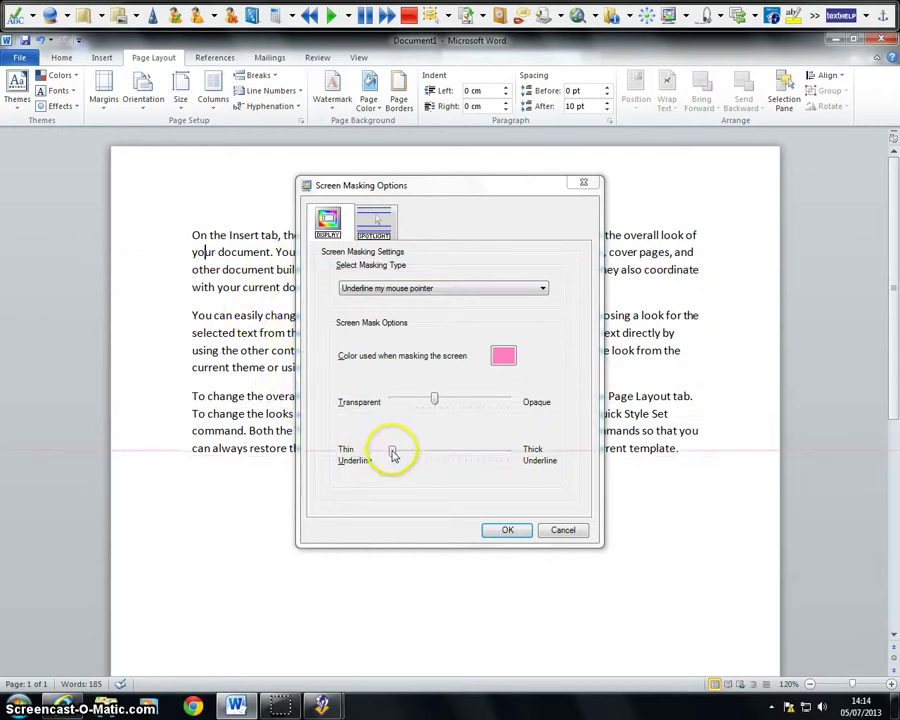
Thicken the underline slightly and switch masking to Change system background color
{"action": "mouse_move", "coordinate": [393, 452]}
{"action": "left_mouse_down"}
{"action": "mouse_move", "coordinate": [441, 461]}
{"action": "mouse_move", "coordinate": [405, 456]}
{"action": "left_mouse_up"}
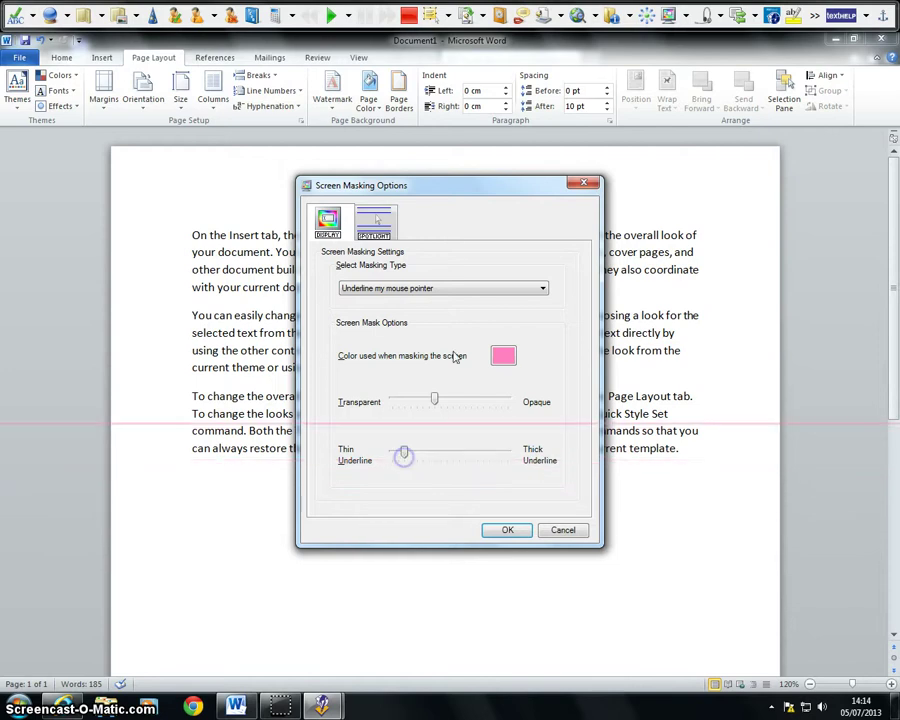
{"action": "left_click", "coordinate": [447, 291]}
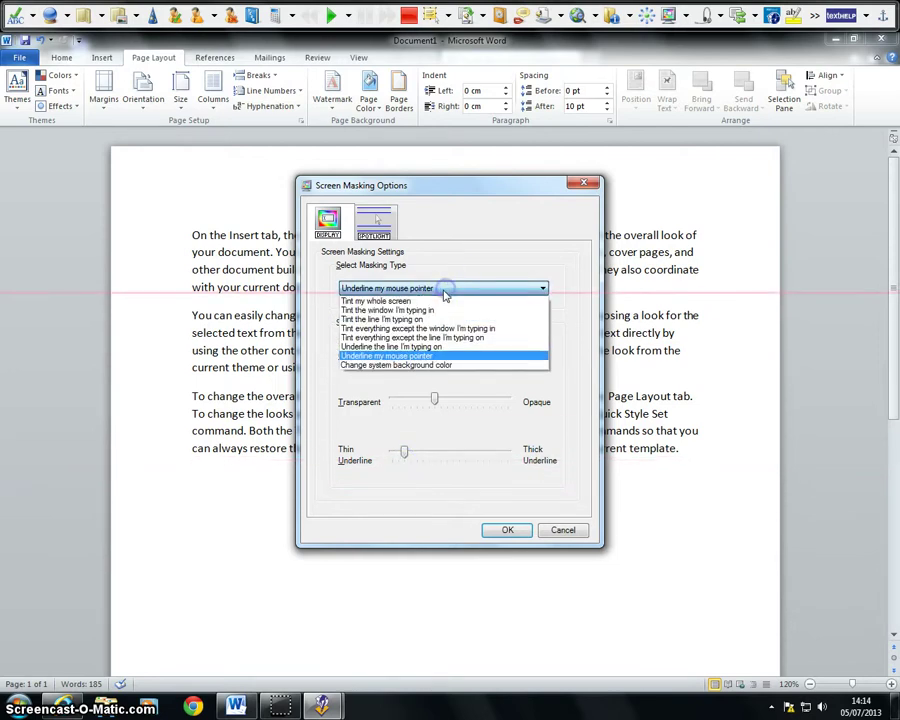
{"action": "left_click", "coordinate": [360, 366]}
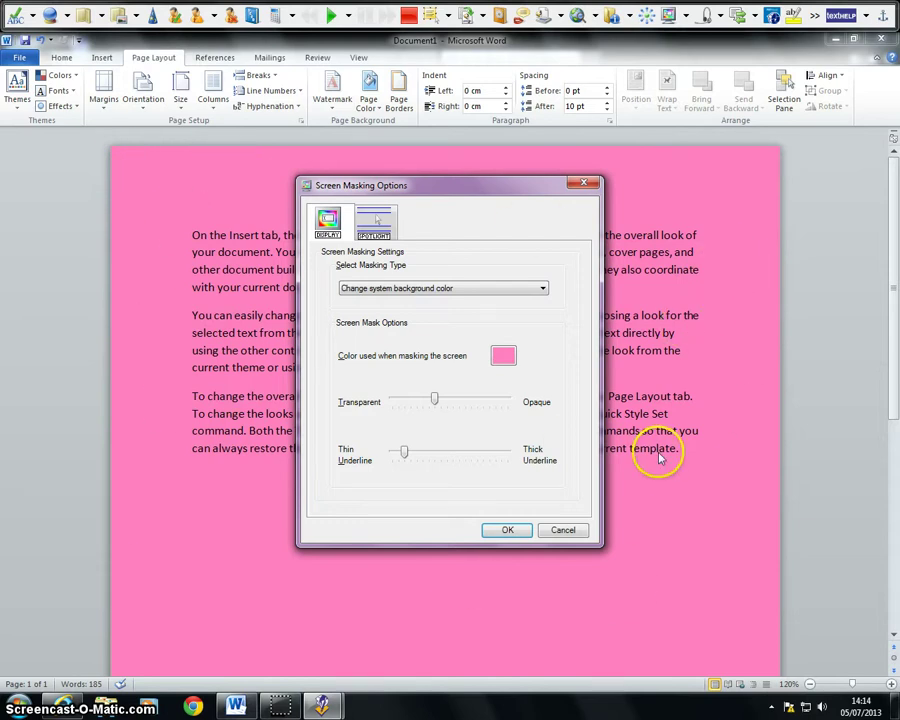
{"action": "left_click", "coordinate": [668, 422]}
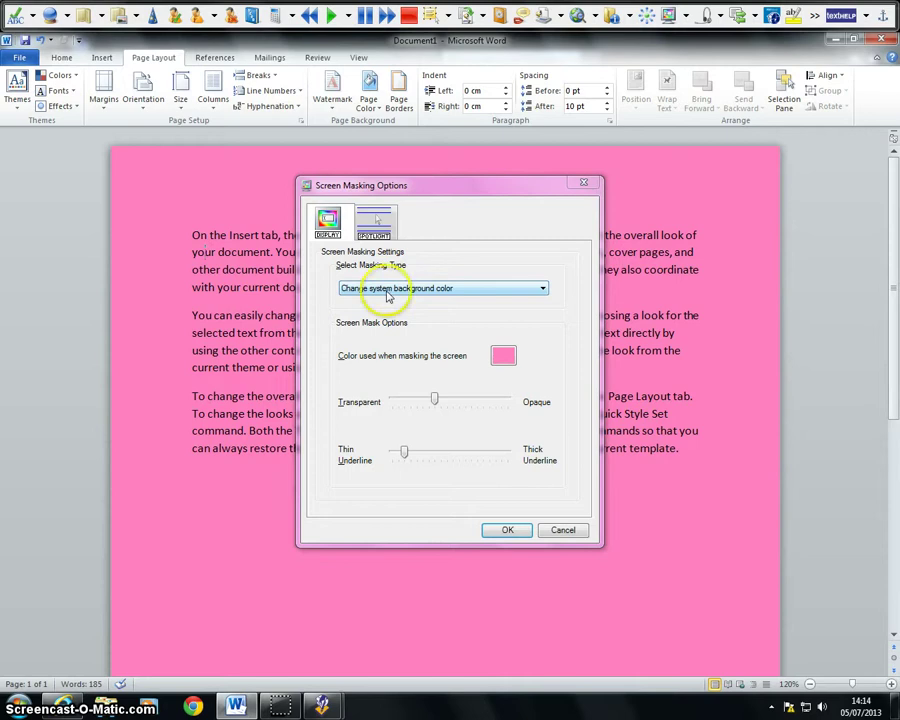
Confirm the pink system-background masking settings with OK
{"action": "left_click", "coordinate": [500, 530]}
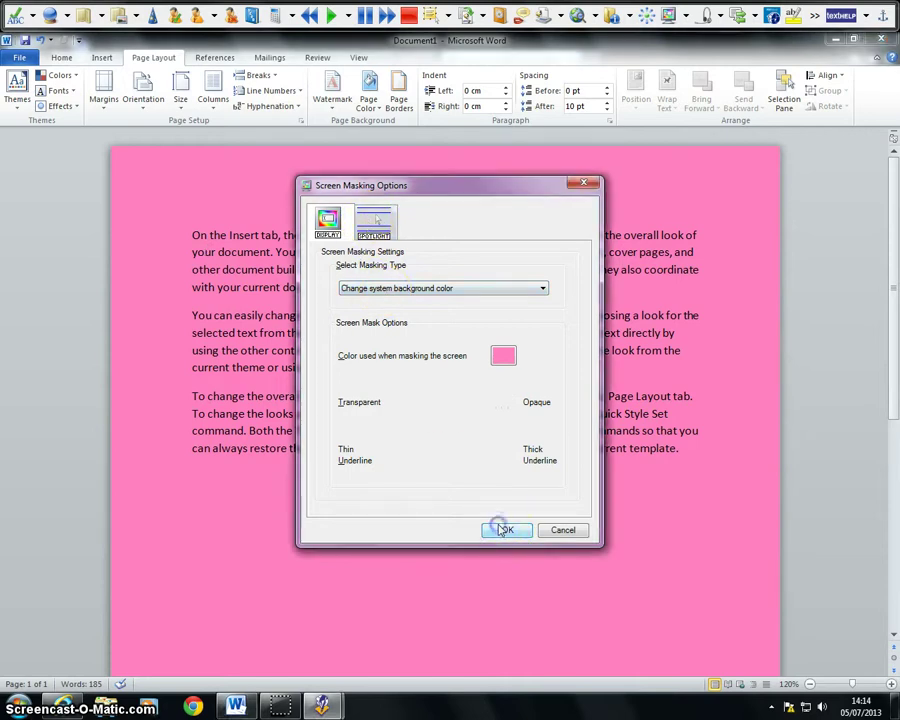